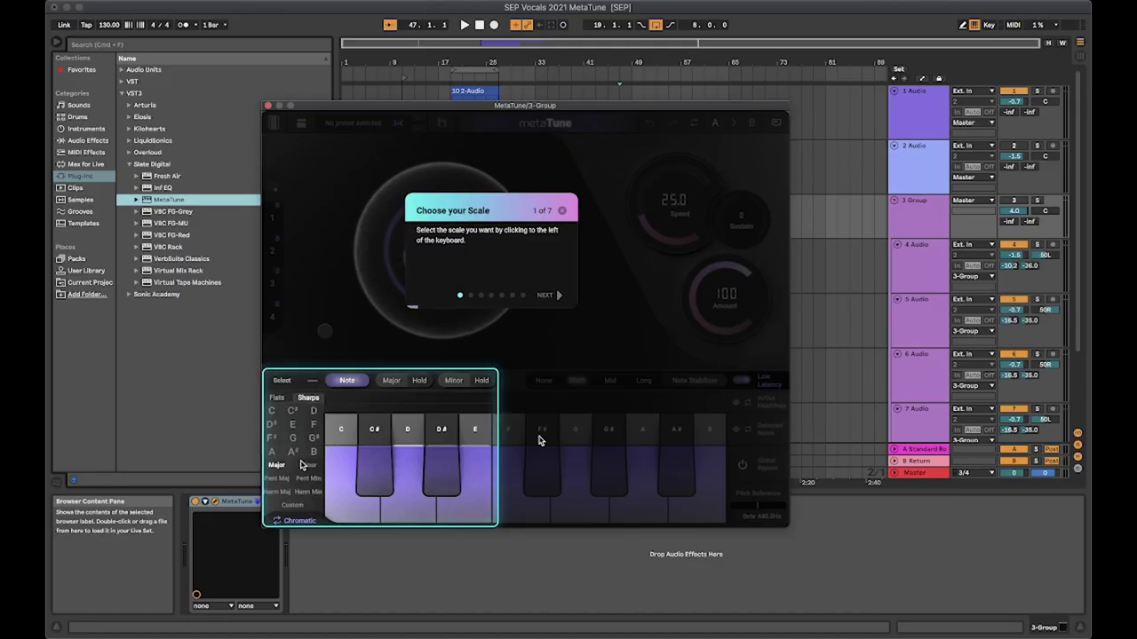
In the tour's scale step, try root E with Pent Min and Minor selection mode
click(295, 428)
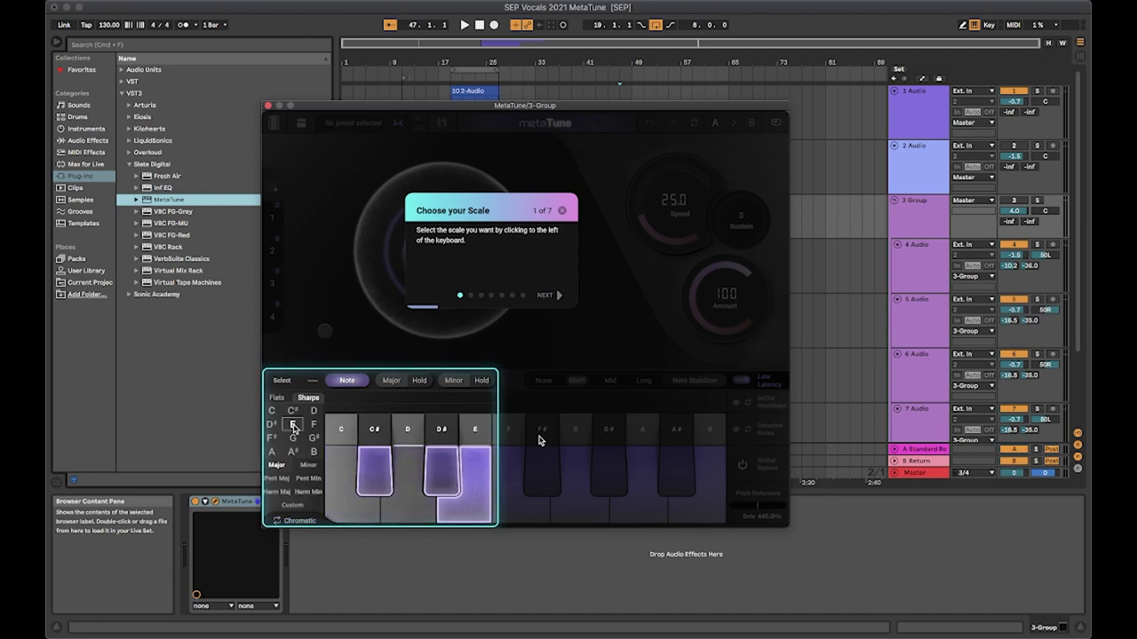
click(305, 478)
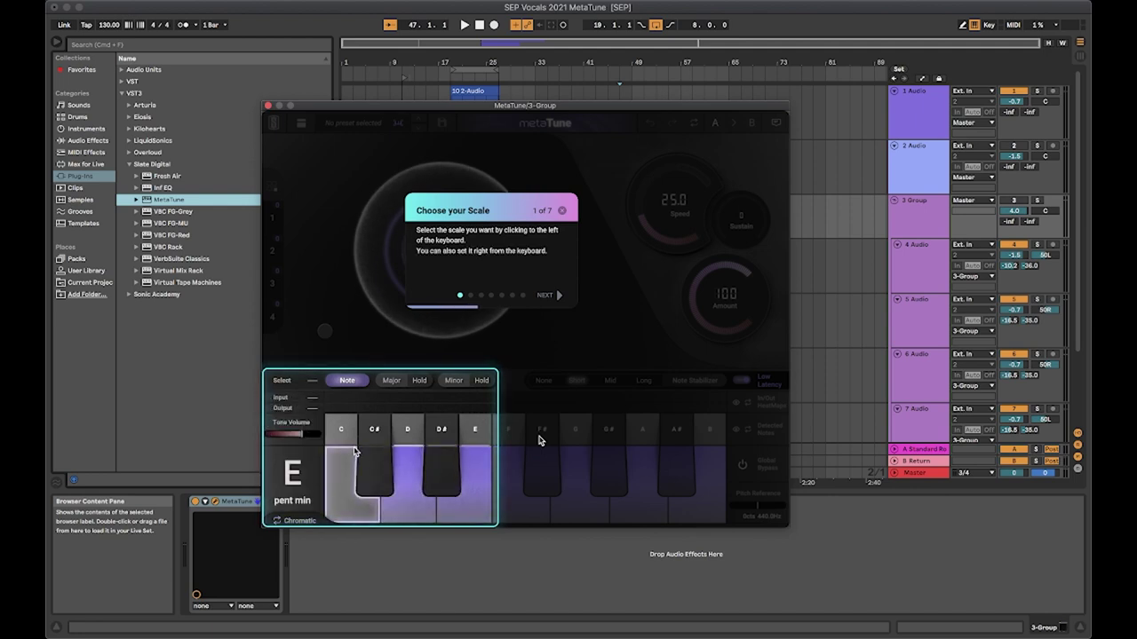
click(451, 382)
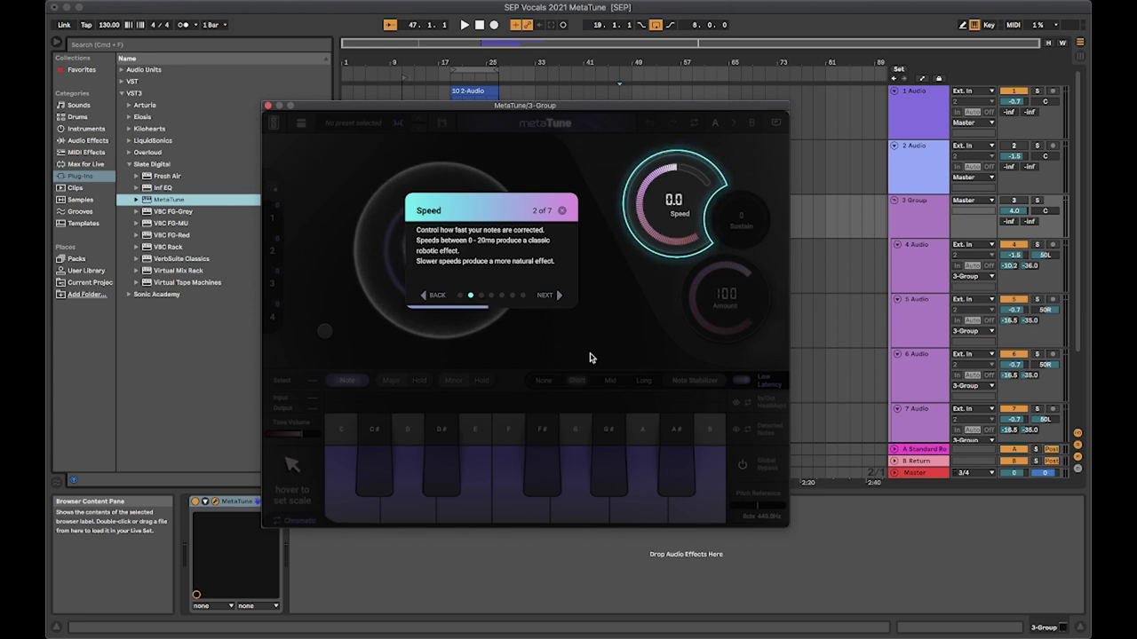
Step through the Sustain, Amount, Note Stabilizer and Groups cards, dismiss the tour, and close MetaTune
click(546, 295)
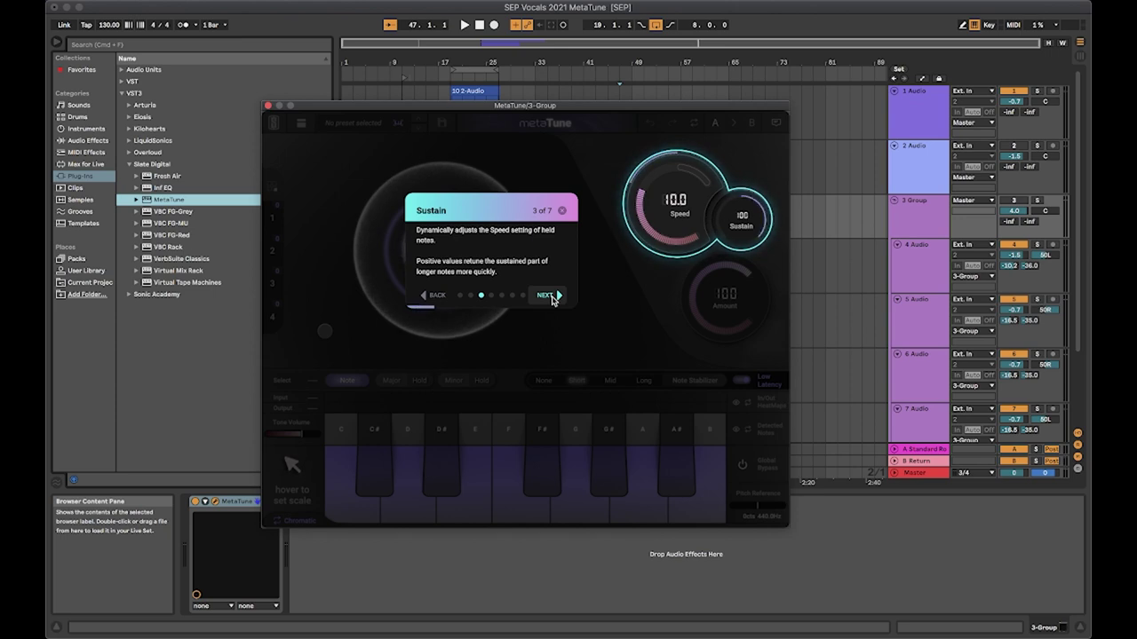
click(552, 297)
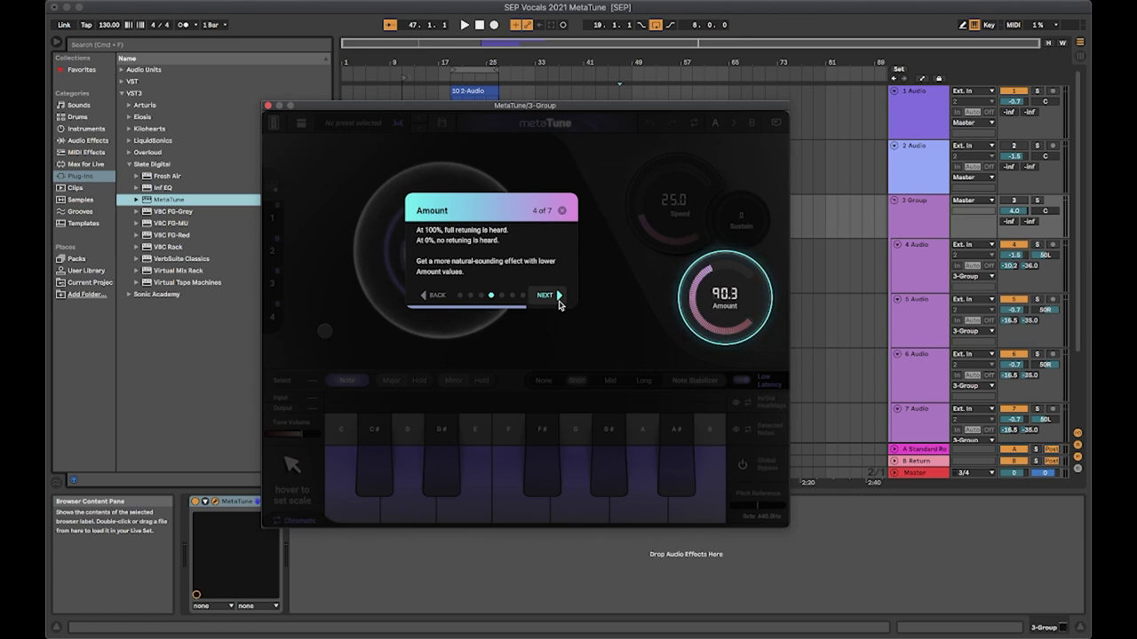
click(557, 300)
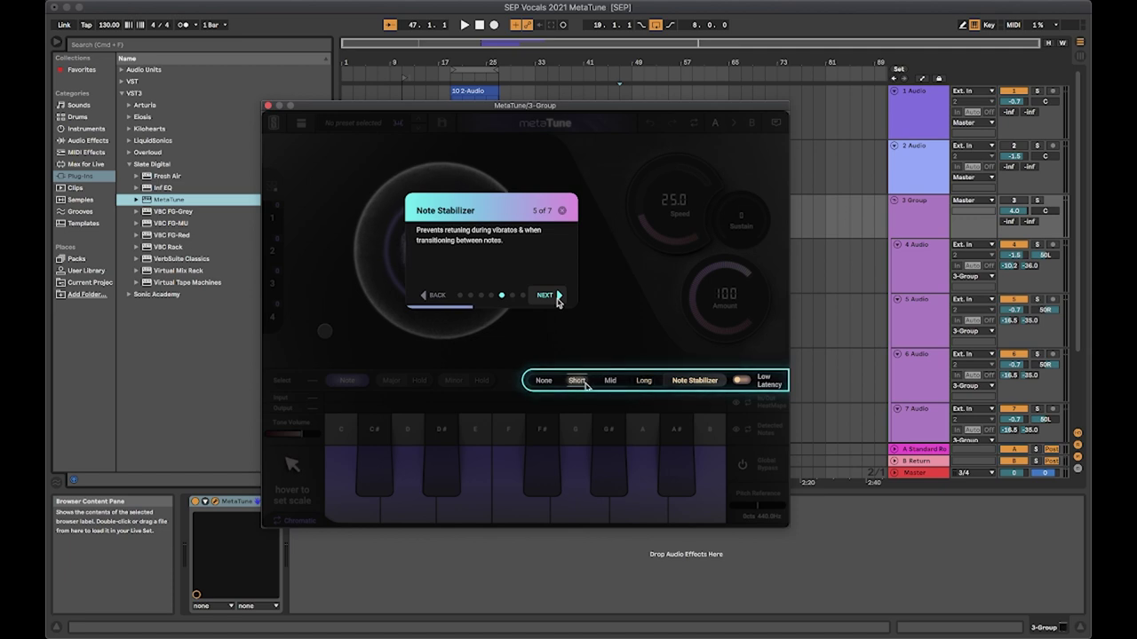
click(558, 298)
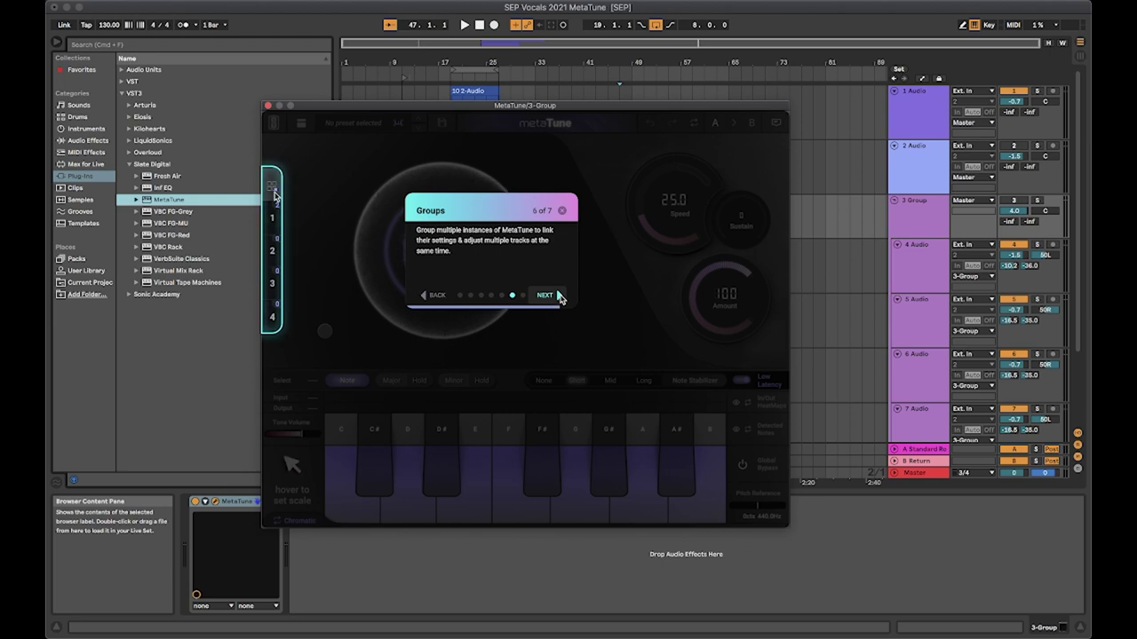
click(560, 297)
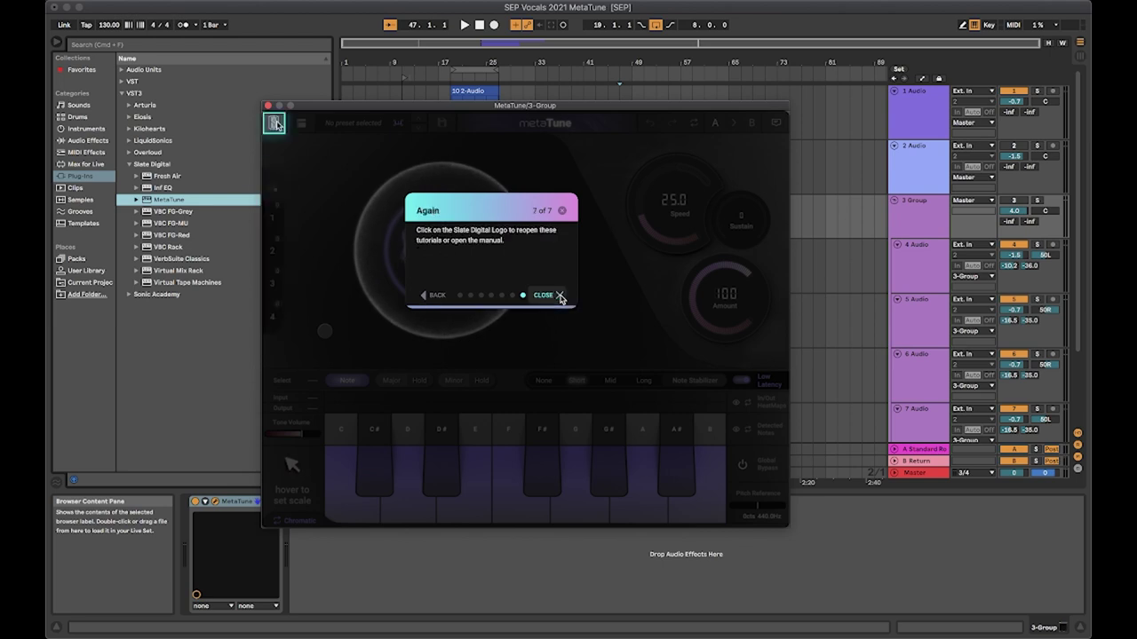
click(560, 297)
click(268, 107)
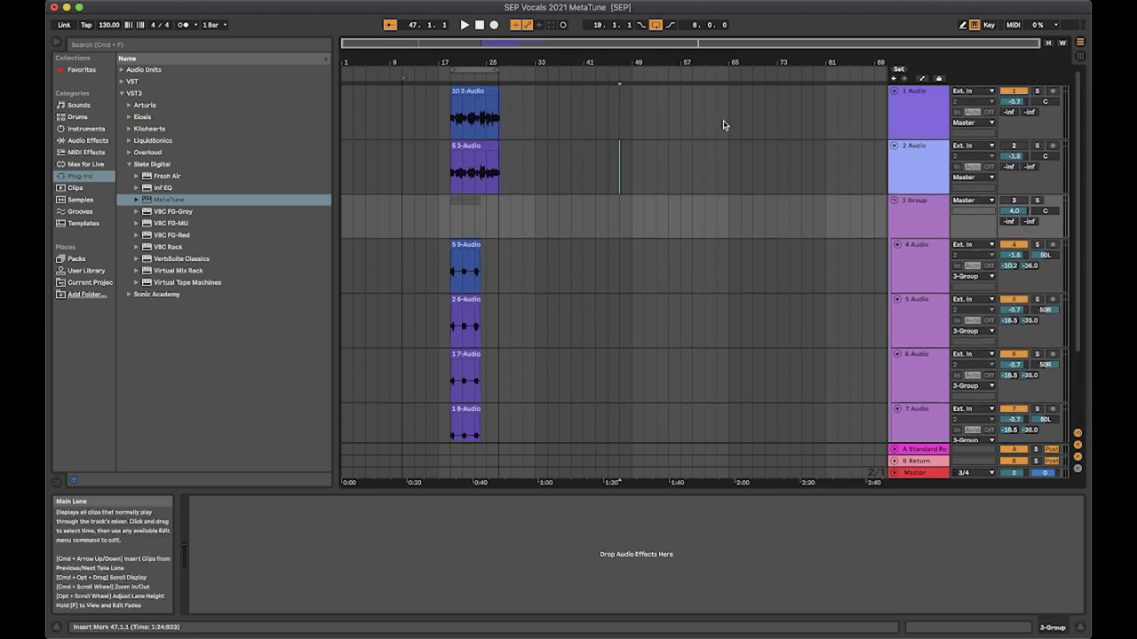
Select bars 19–27 across all tracks and play the untuned vocals
click(471, 70)
key(space)
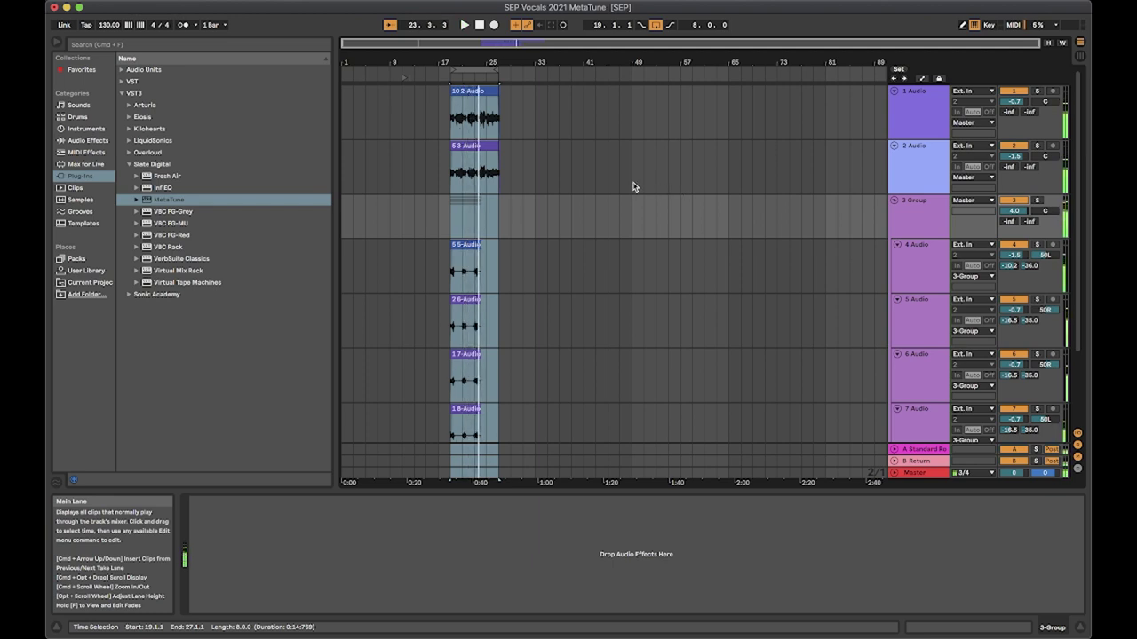
Load MetaTune onto the 1 Audio track and reposition its window
click(926, 106)
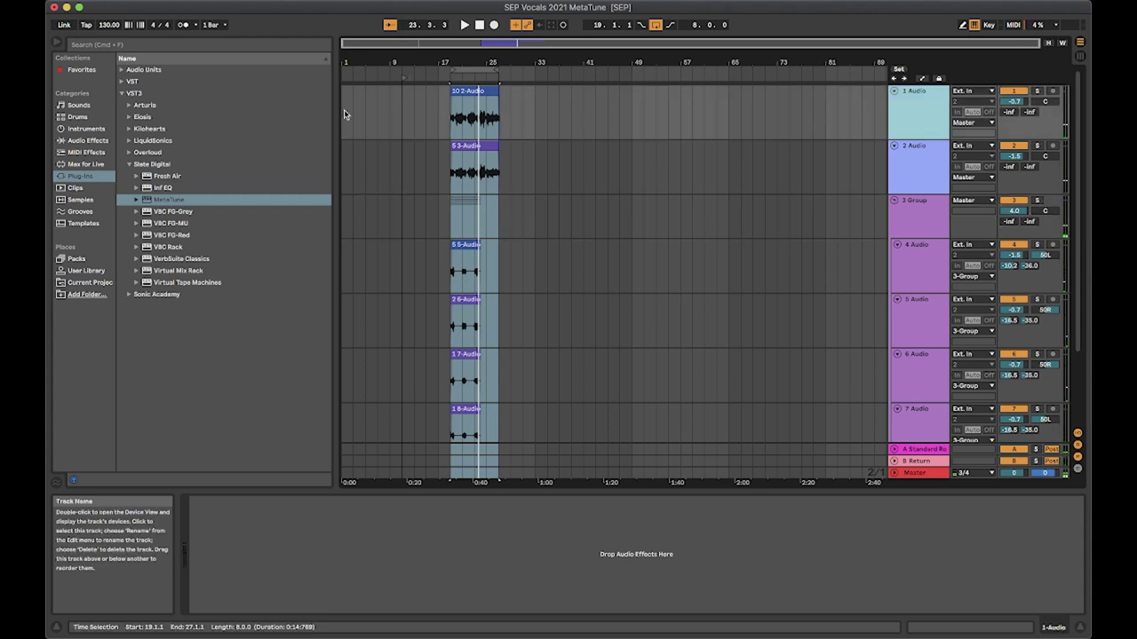
click(161, 201)
key(Return)
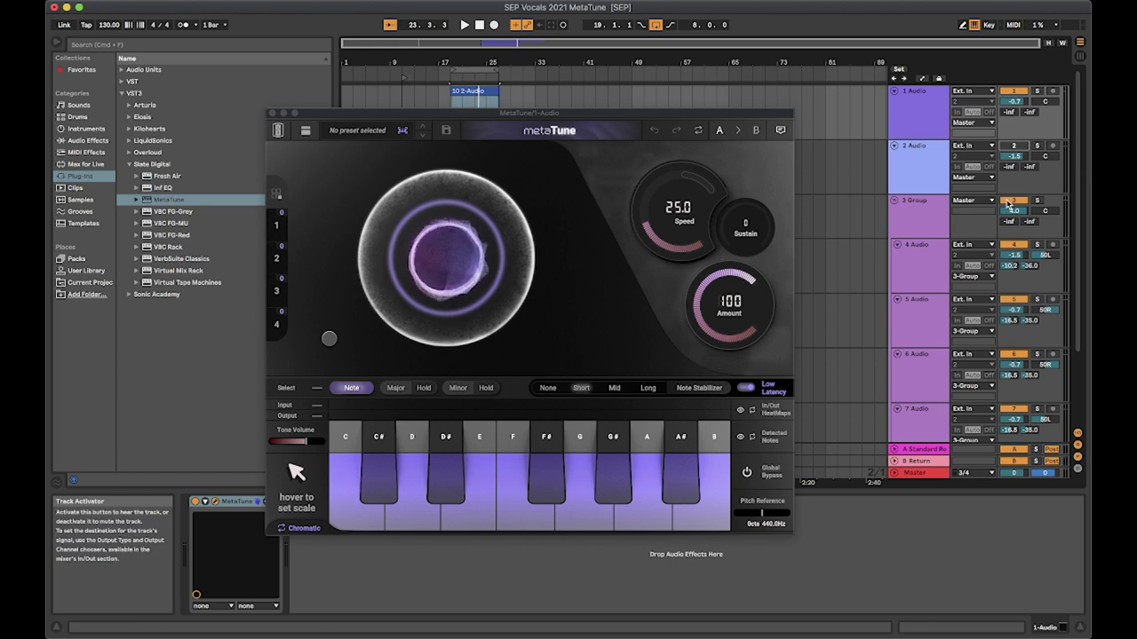
drag(398, 117, 414, 105)
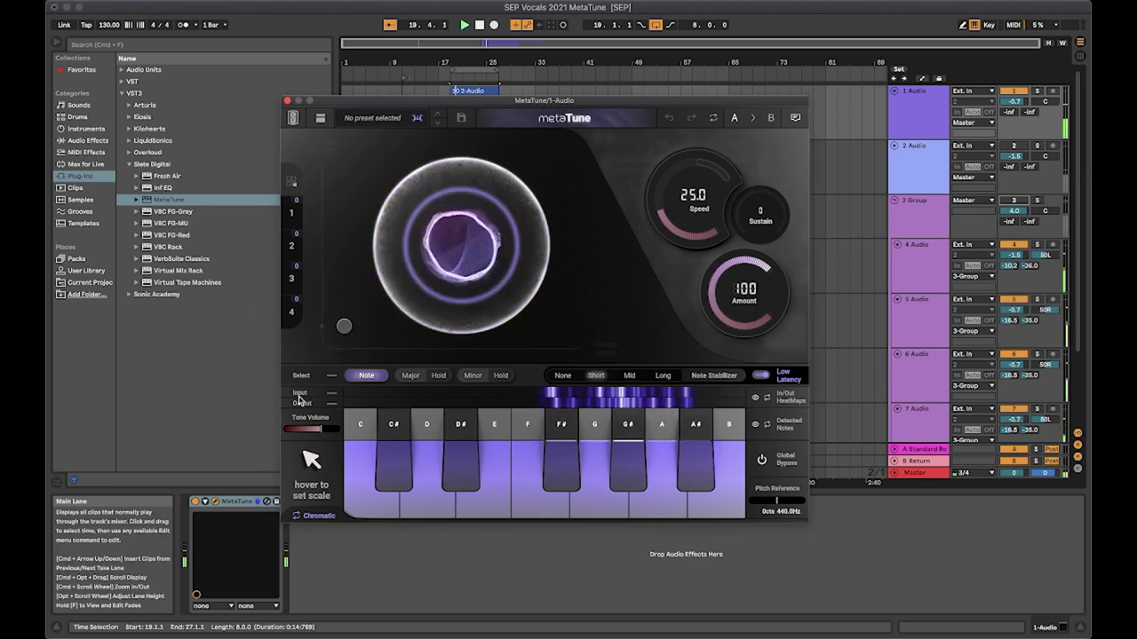
Set MetaTune's scale to A minor and play the vocal to hear the tuning
mouse_move(305, 489)
click(291, 448)
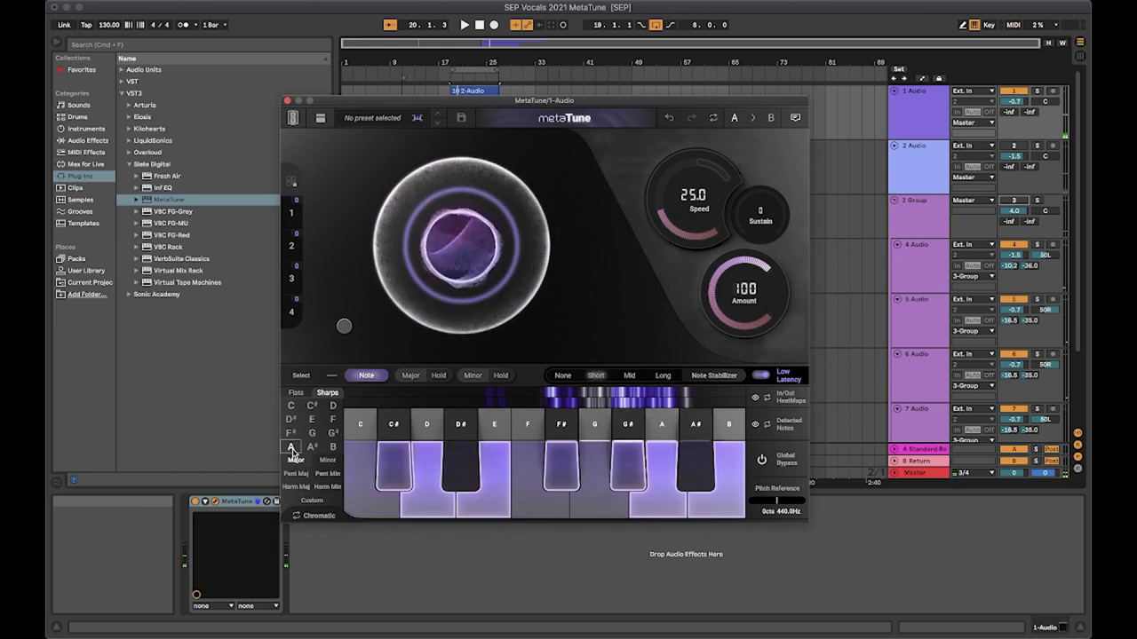
click(328, 460)
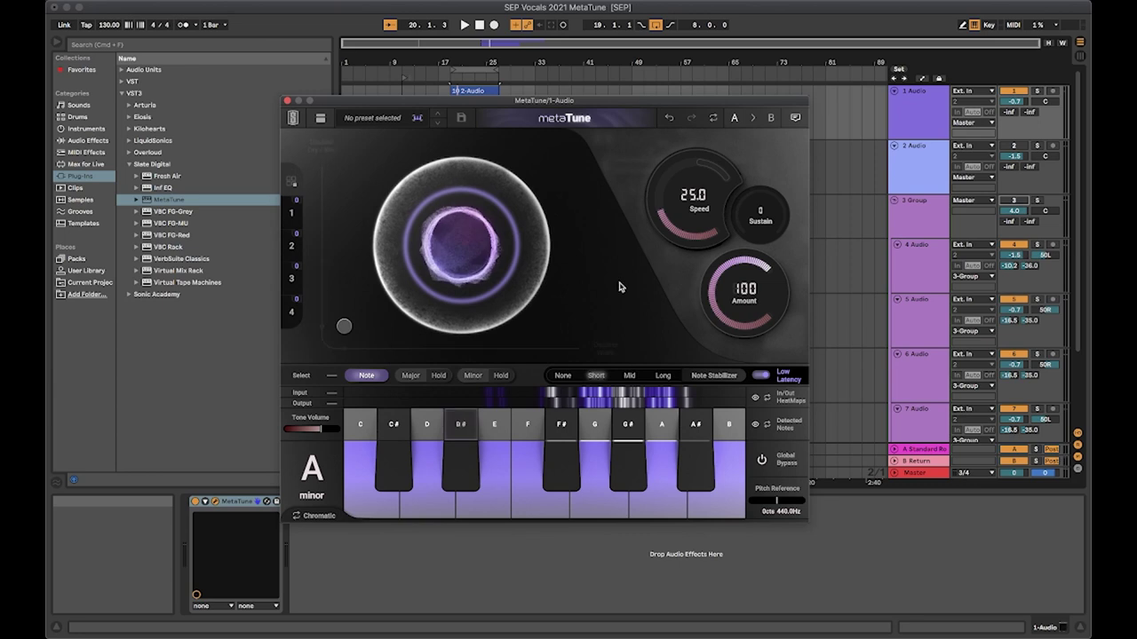
key(space)
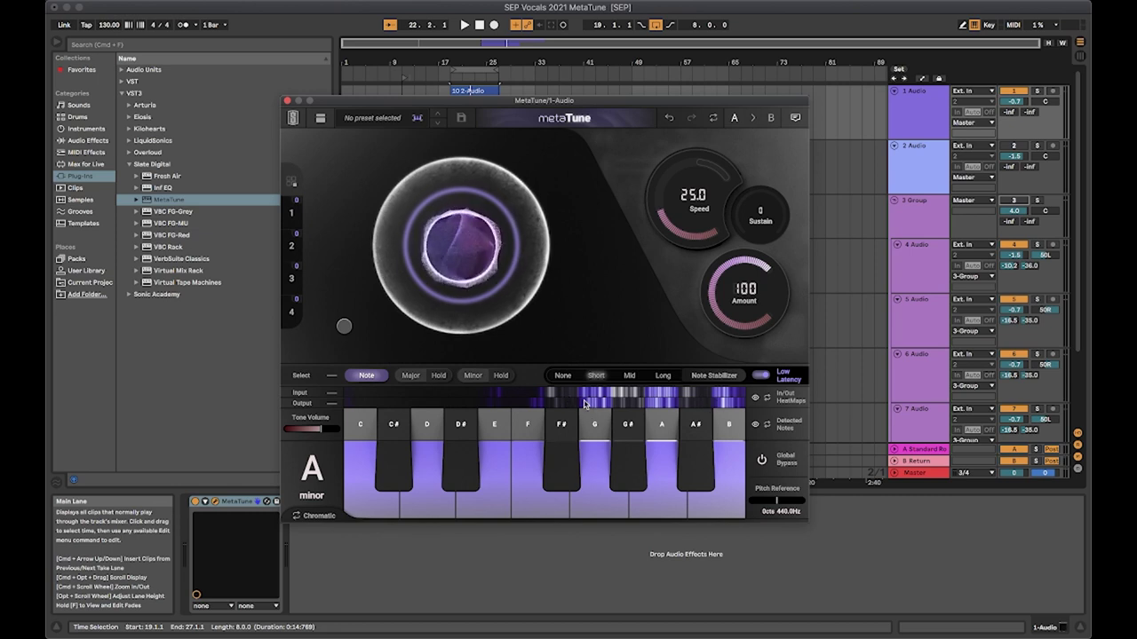
key(space)
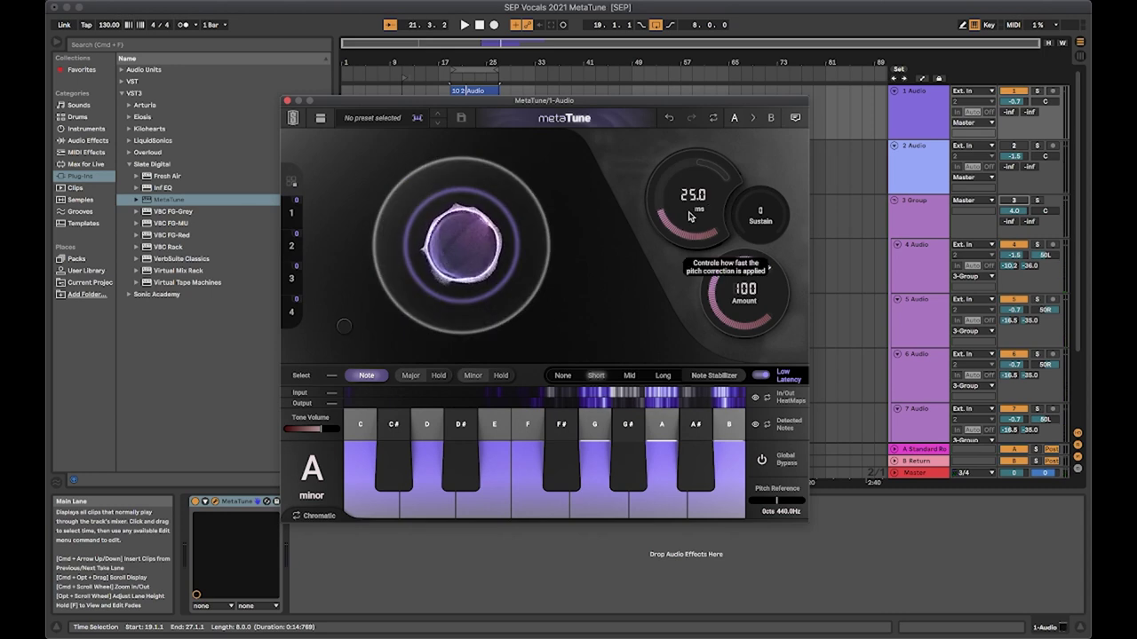
Drop Speed from 25 to about -2.7 ms and raise Sustain for robotic correction
drag(690, 216, 656, 91)
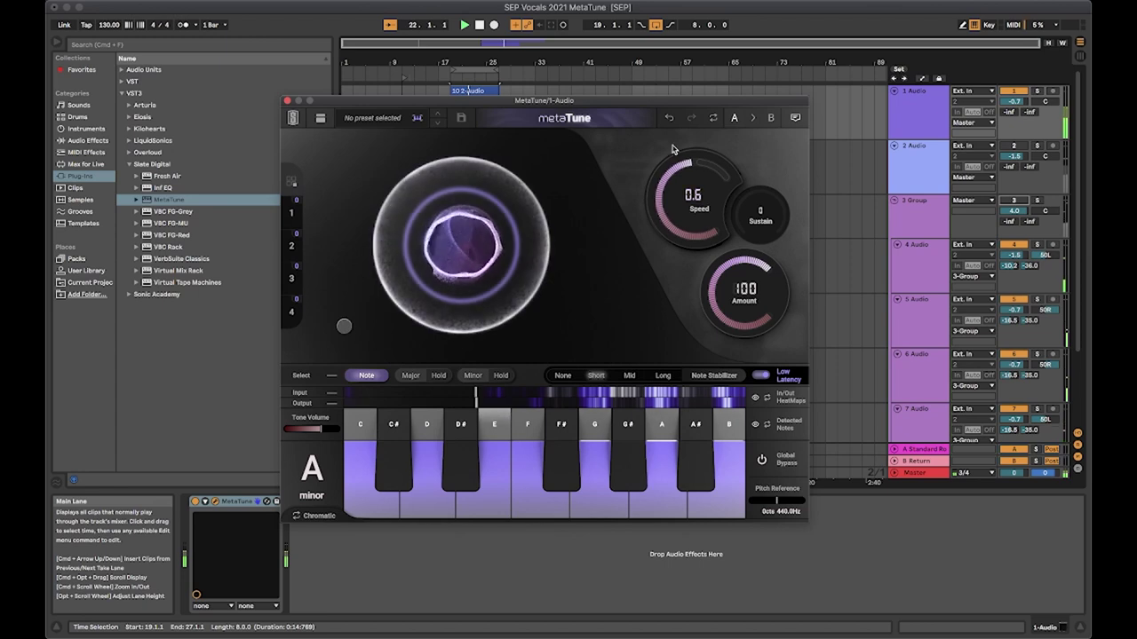
drag(748, 190, 746, 185)
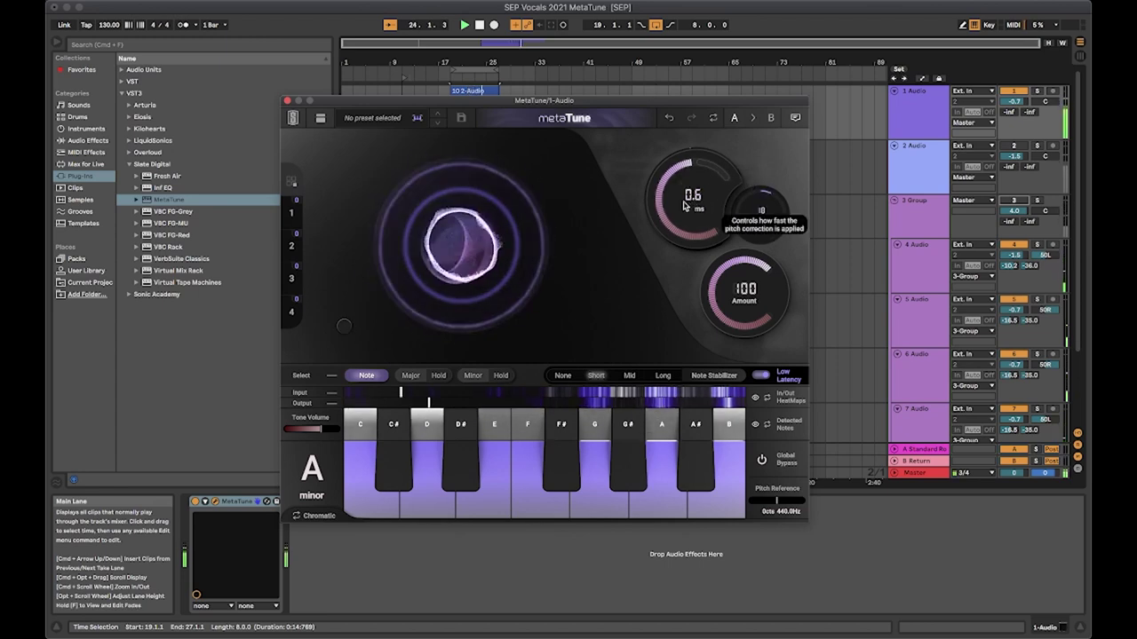
mouse_move(684, 206)
mouse_down()
mouse_move(677, 170)
mouse_move(678, 197)
mouse_up()
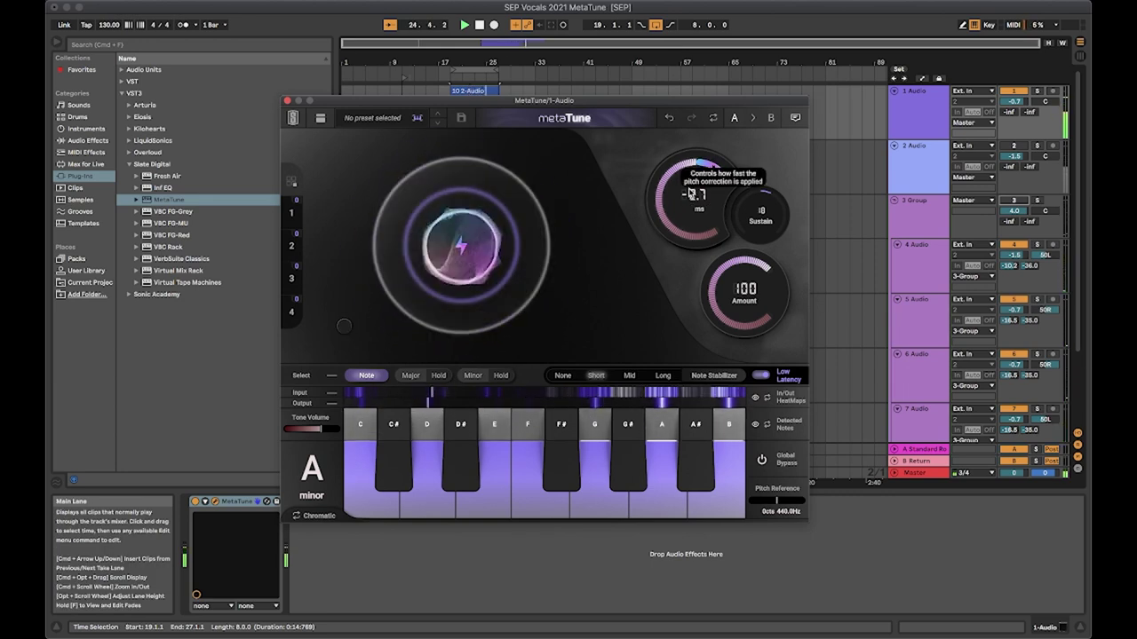
mouse_move(583, 190)
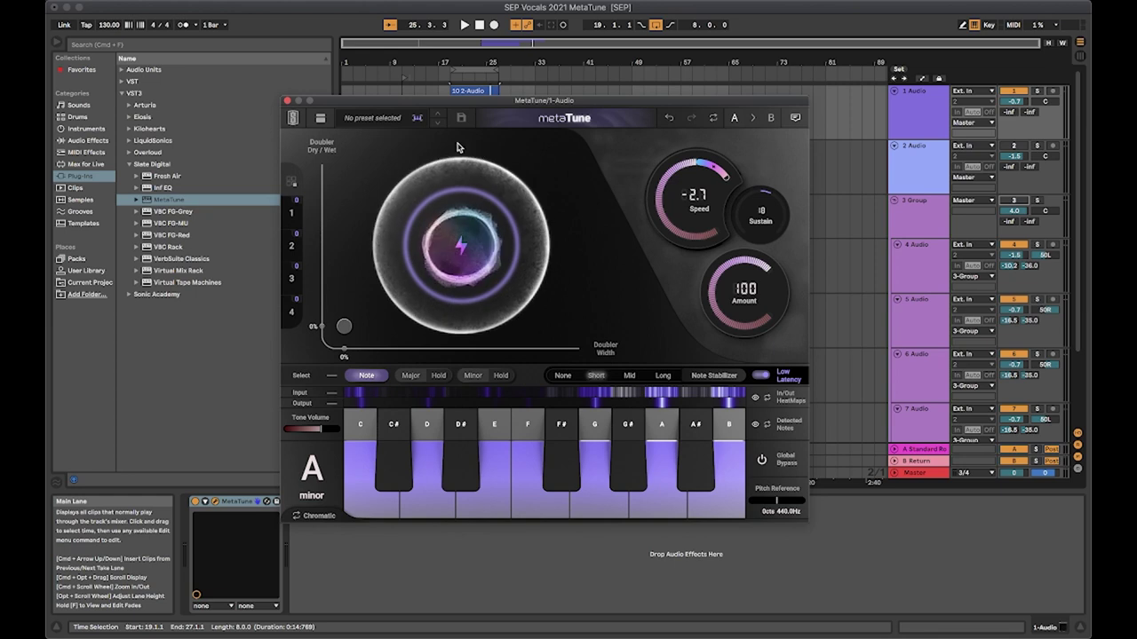
Load the 04. Signature preset Believe, raise Speed to 32.3 ms, and show the Groups list
click(372, 117)
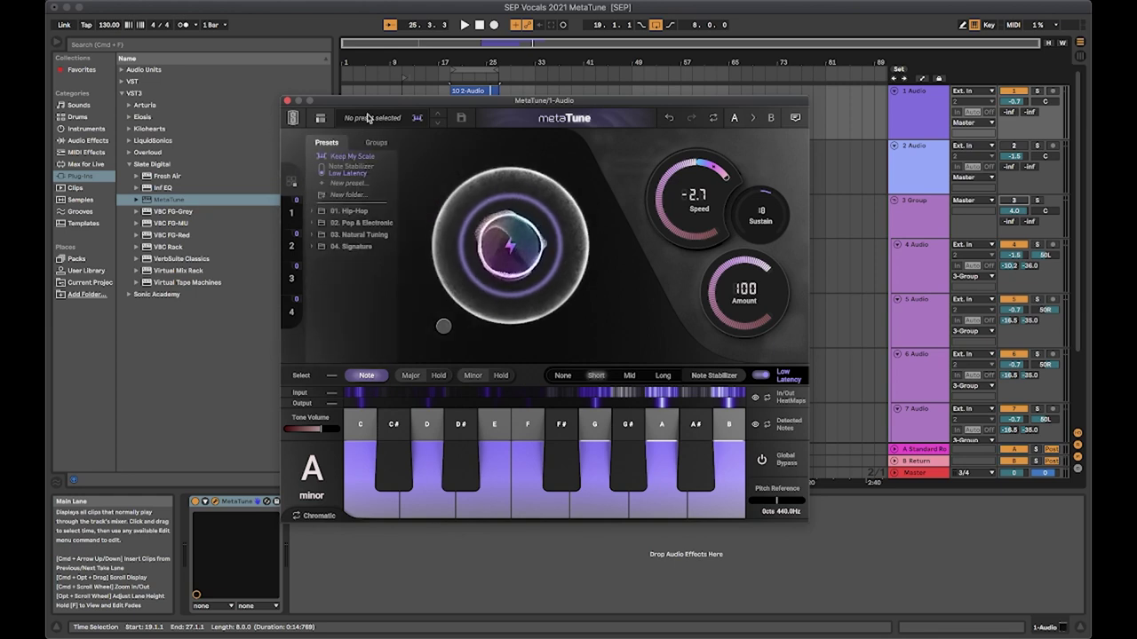
click(358, 247)
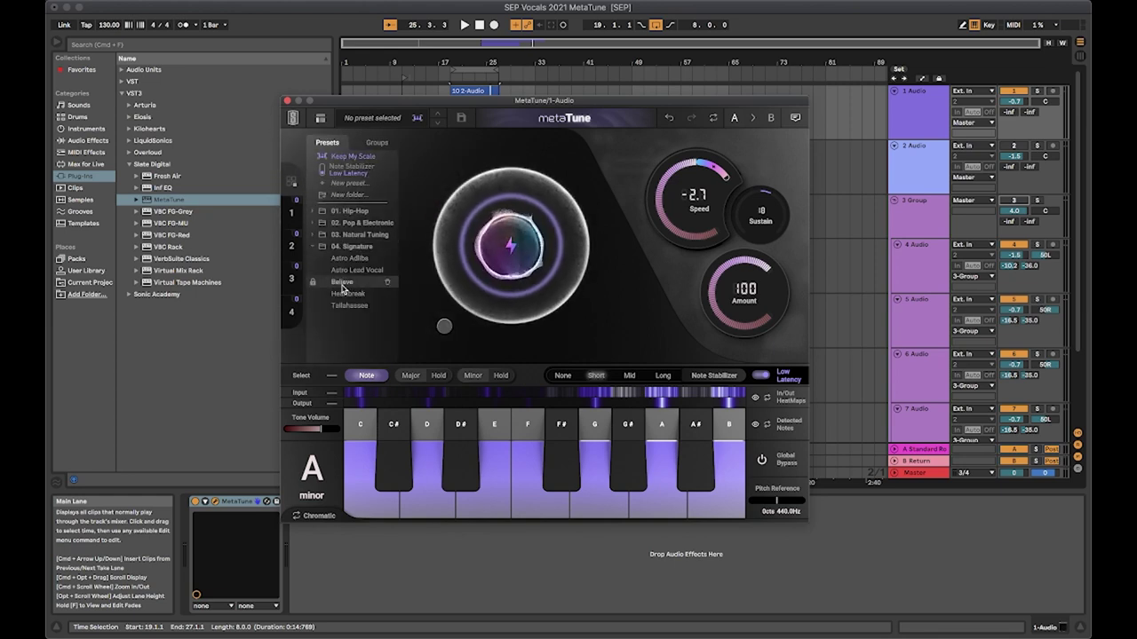
click(342, 286)
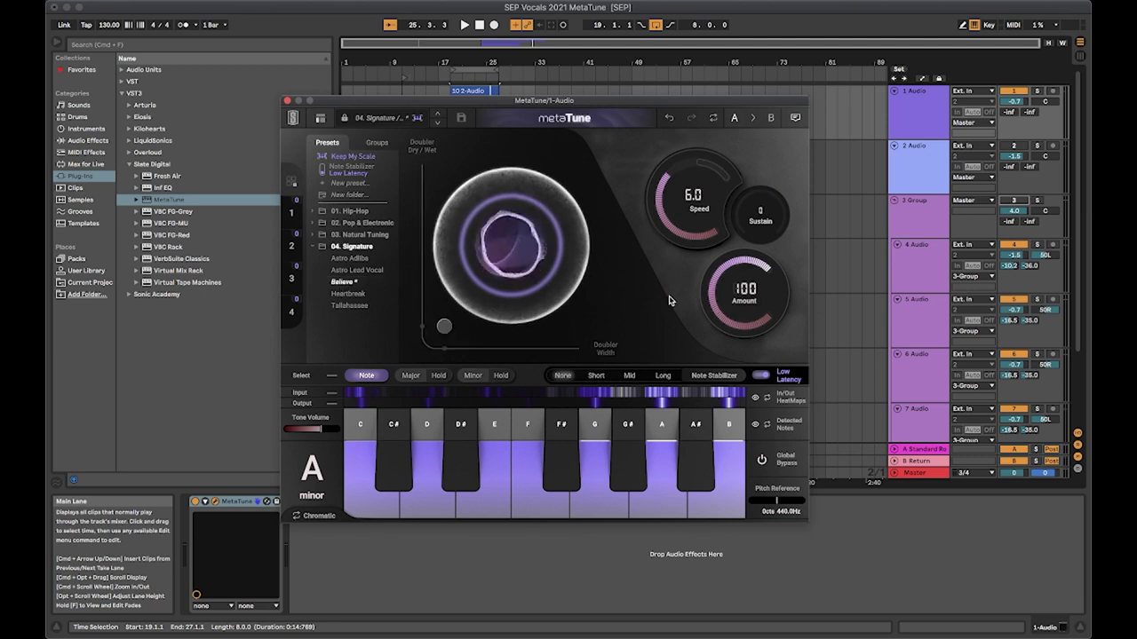
key(space)
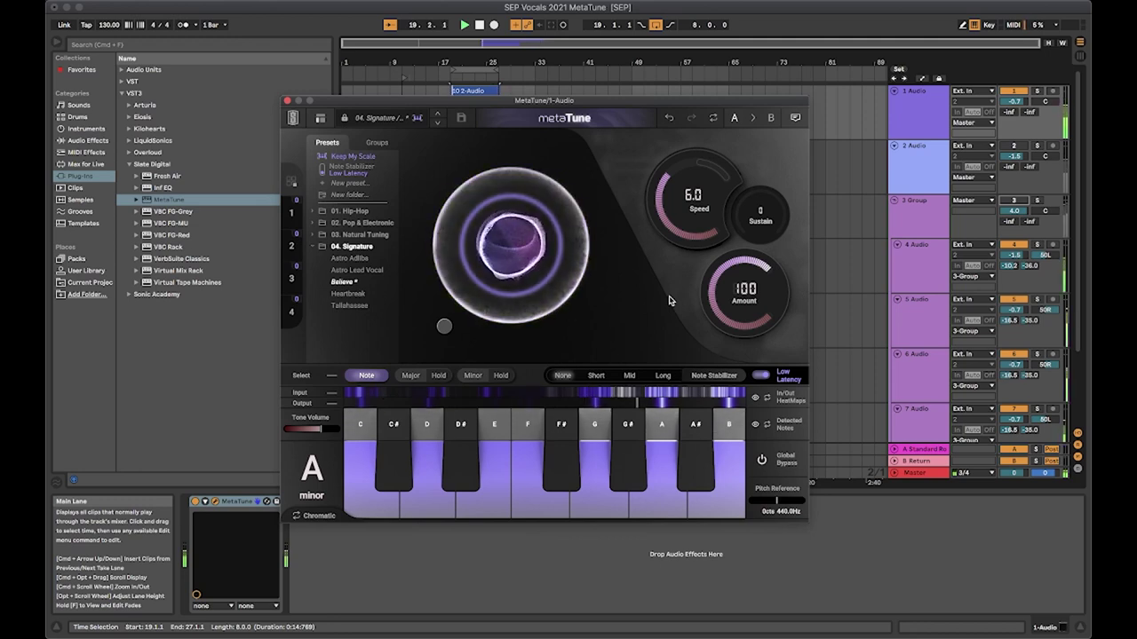
drag(694, 213, 689, 238)
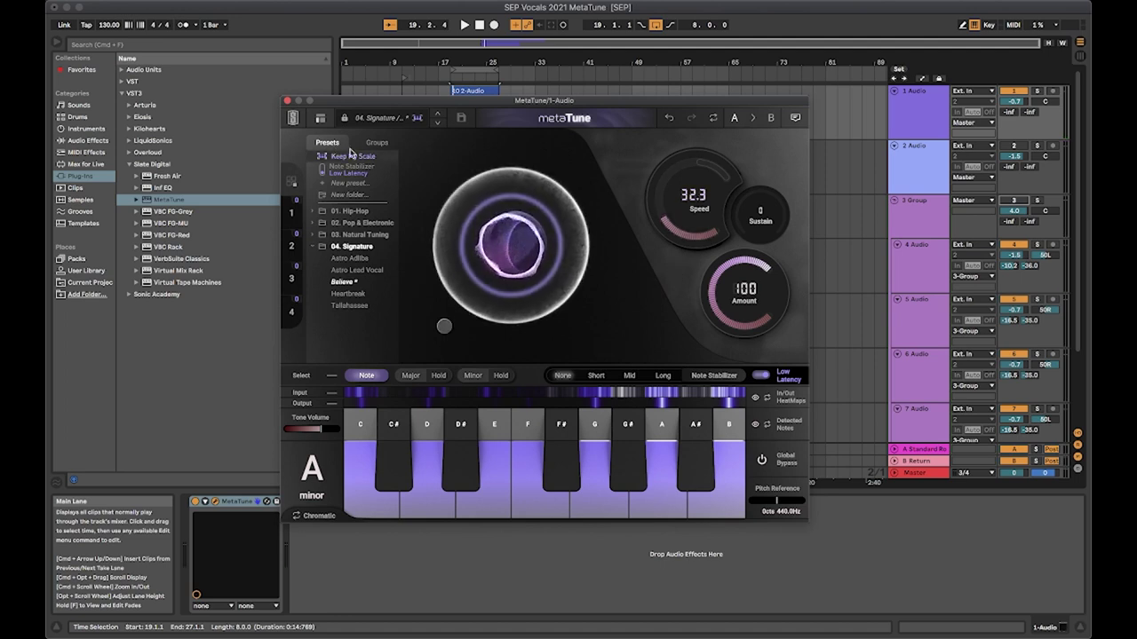
click(377, 142)
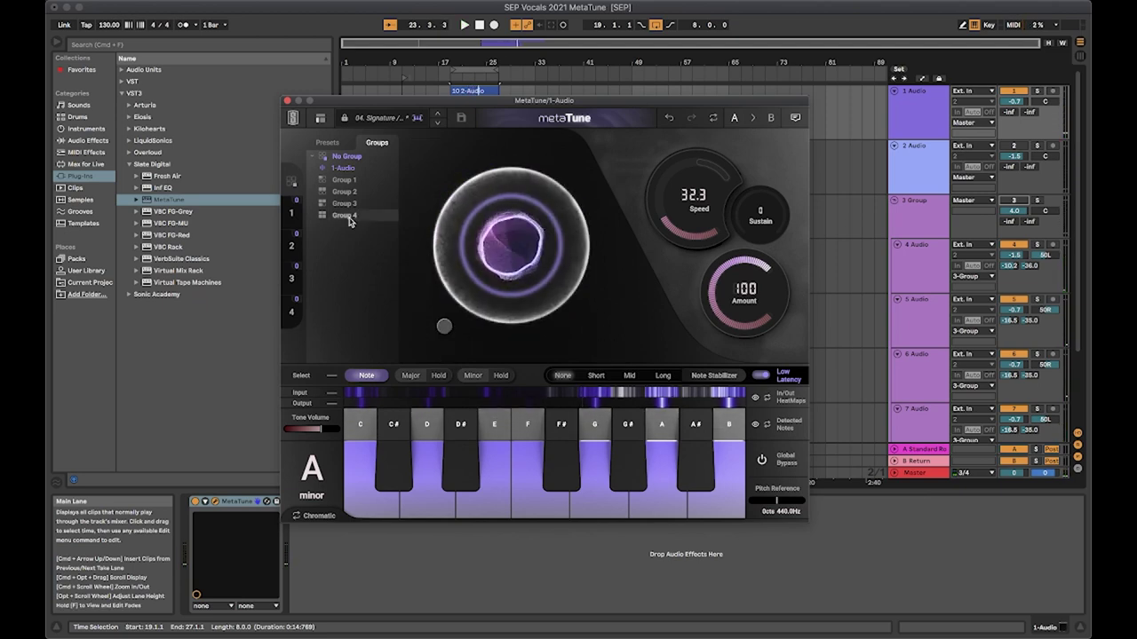
Assign this instance to Group 1 and add MetaTune to the 2 Audio track
click(292, 217)
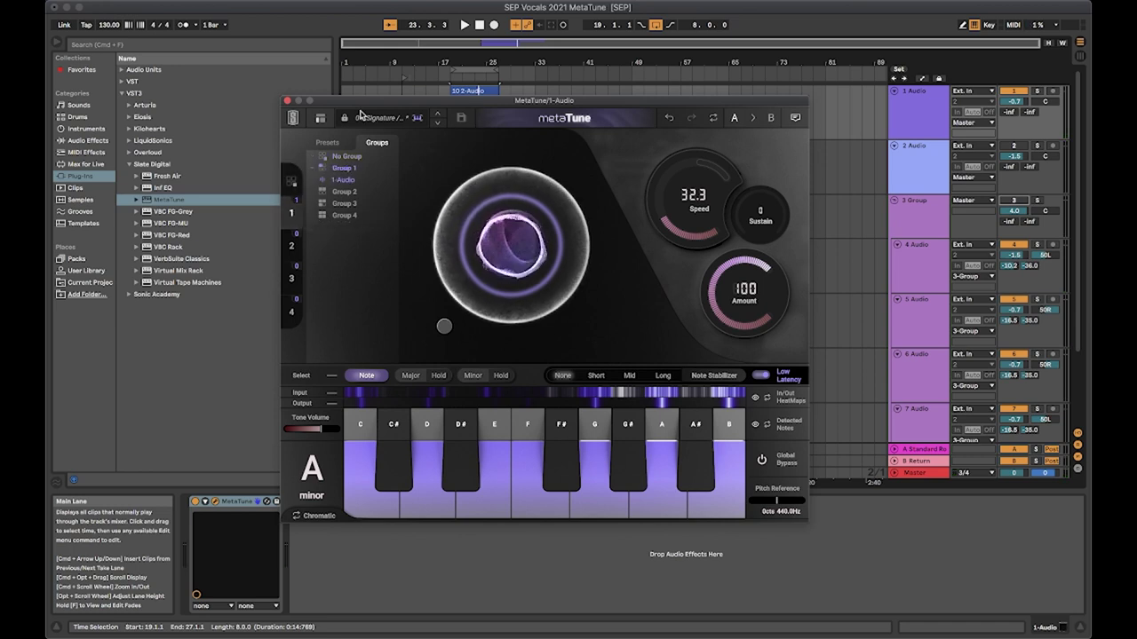
click(286, 101)
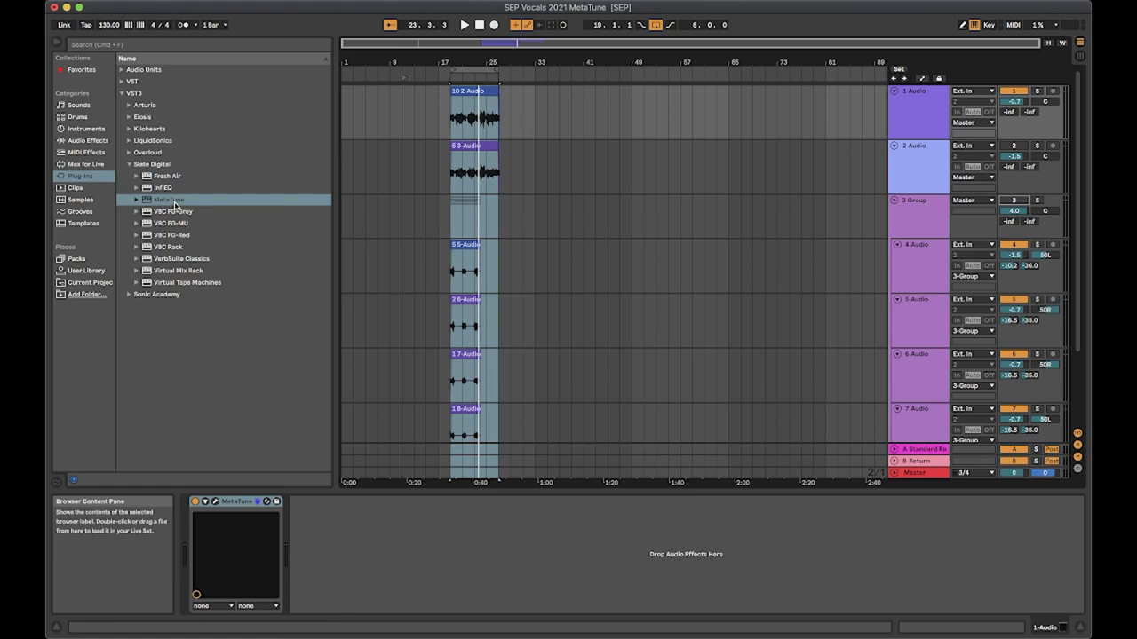
drag(174, 206, 421, 195)
drag(545, 176, 545, 174)
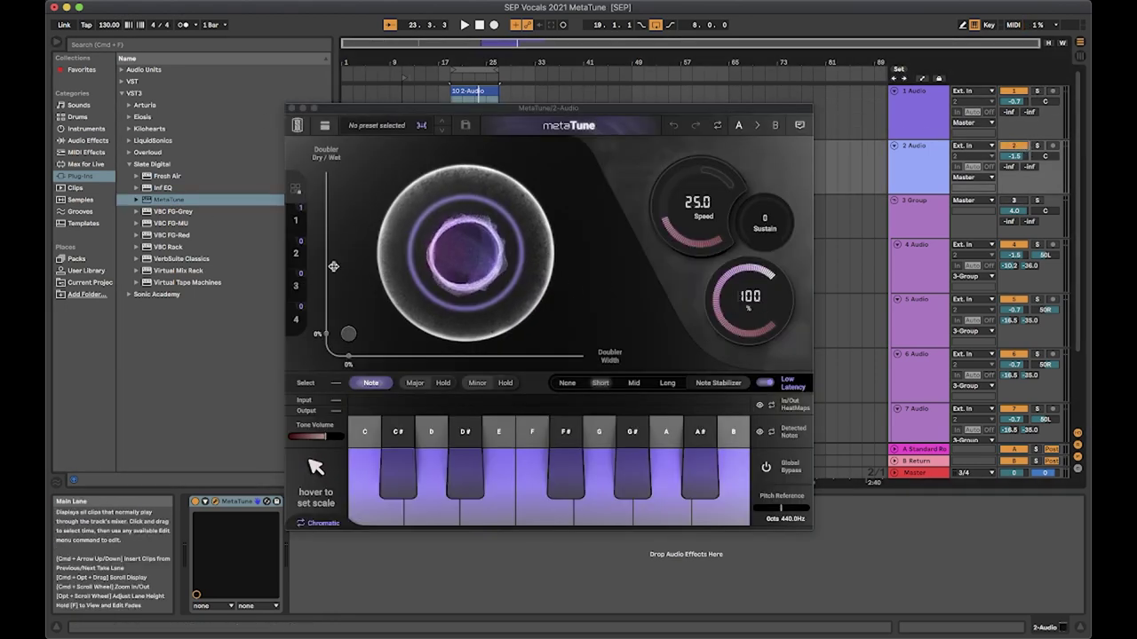
Join the 2 Audio MetaTune to Group 1 and play the tuned vocal
click(298, 228)
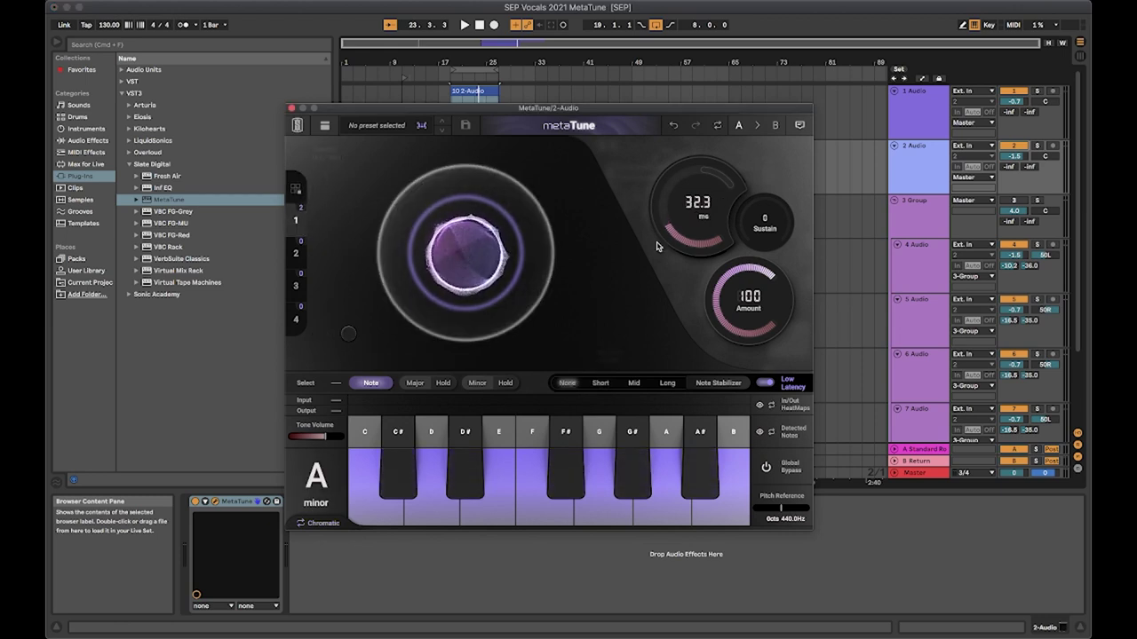
mouse_move(559, 329)
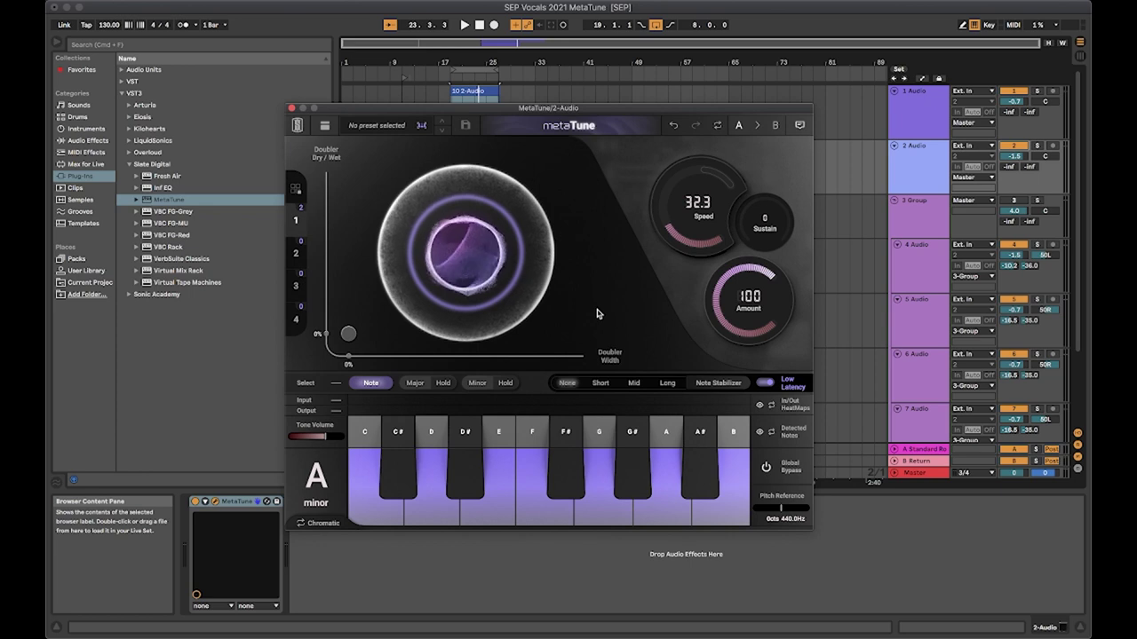
key(space)
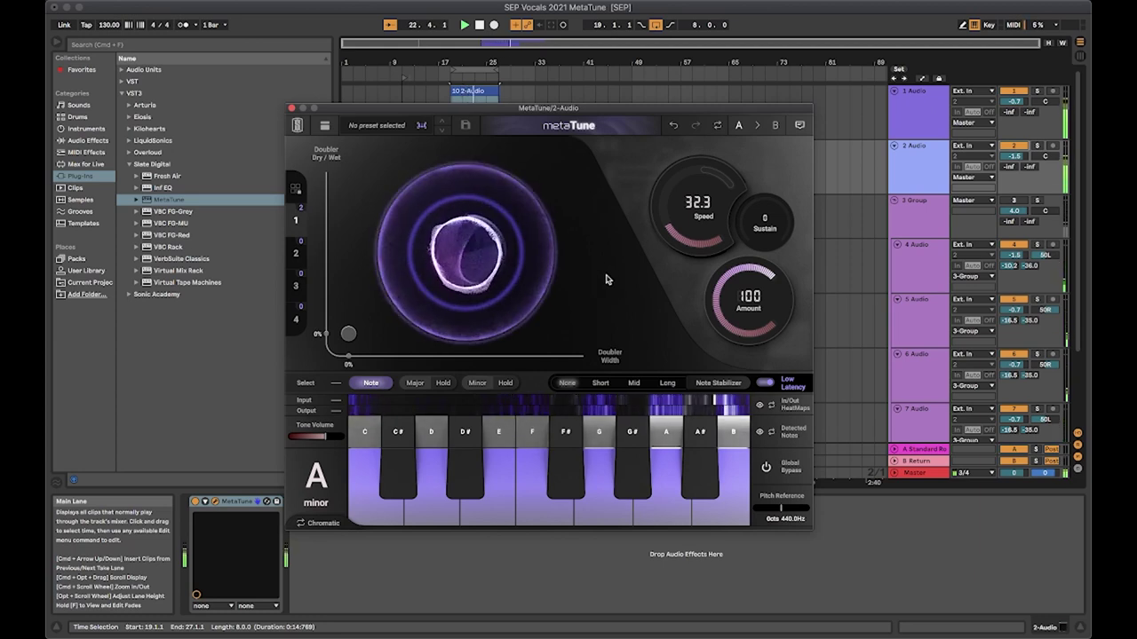
Reactivate the 3 Group track, select the 4 Audio backing vocal clip, and choose MetaTune
click(291, 109)
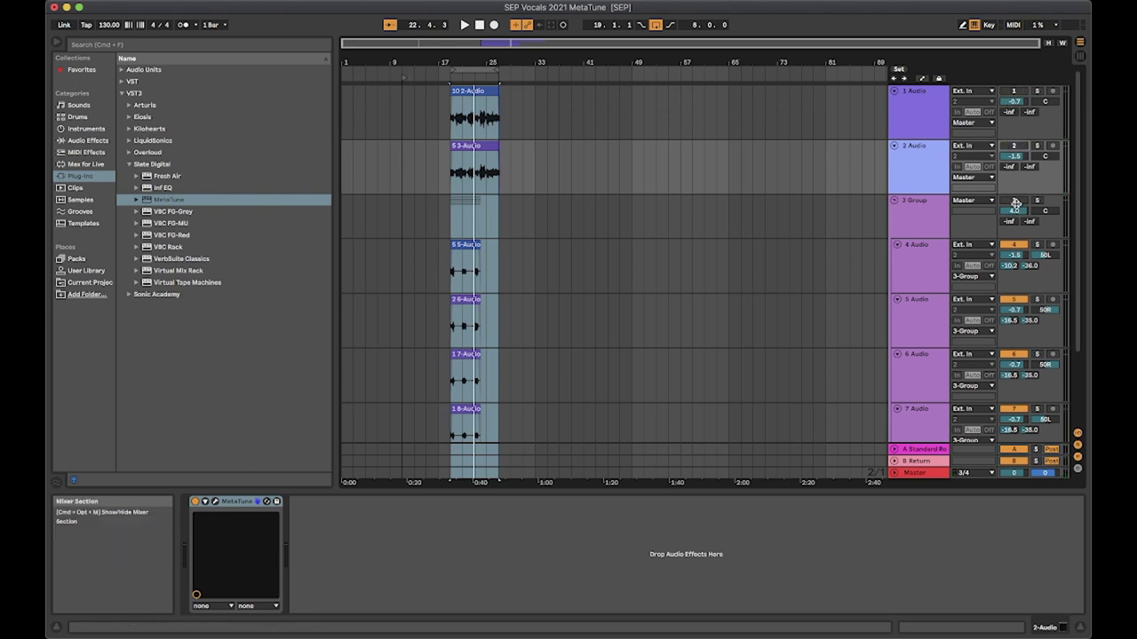
click(1013, 202)
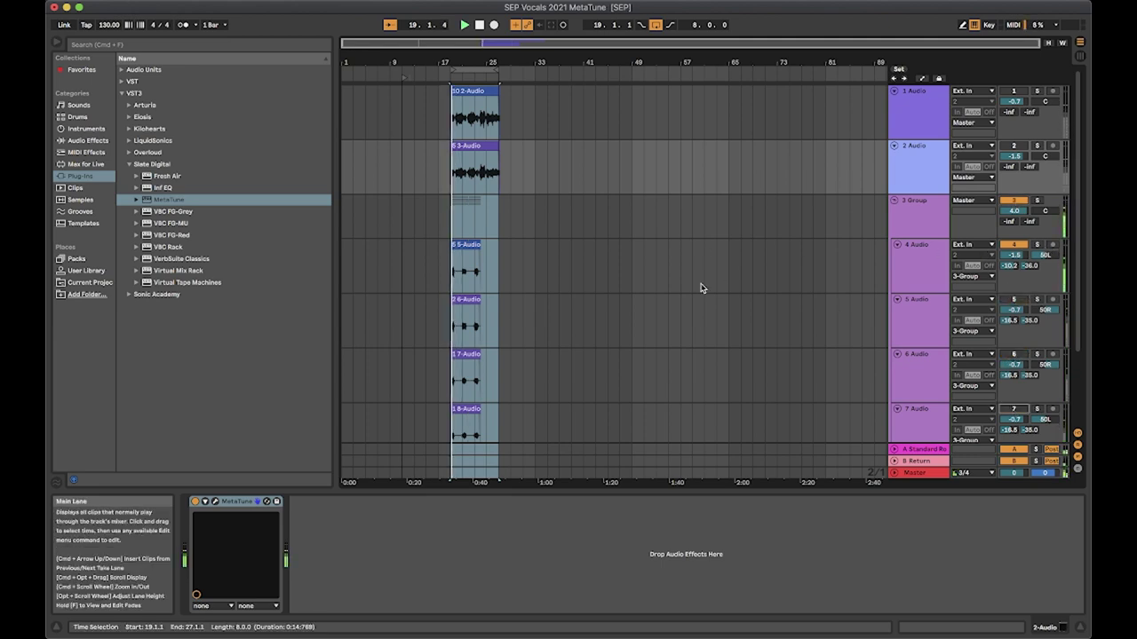
click(473, 245)
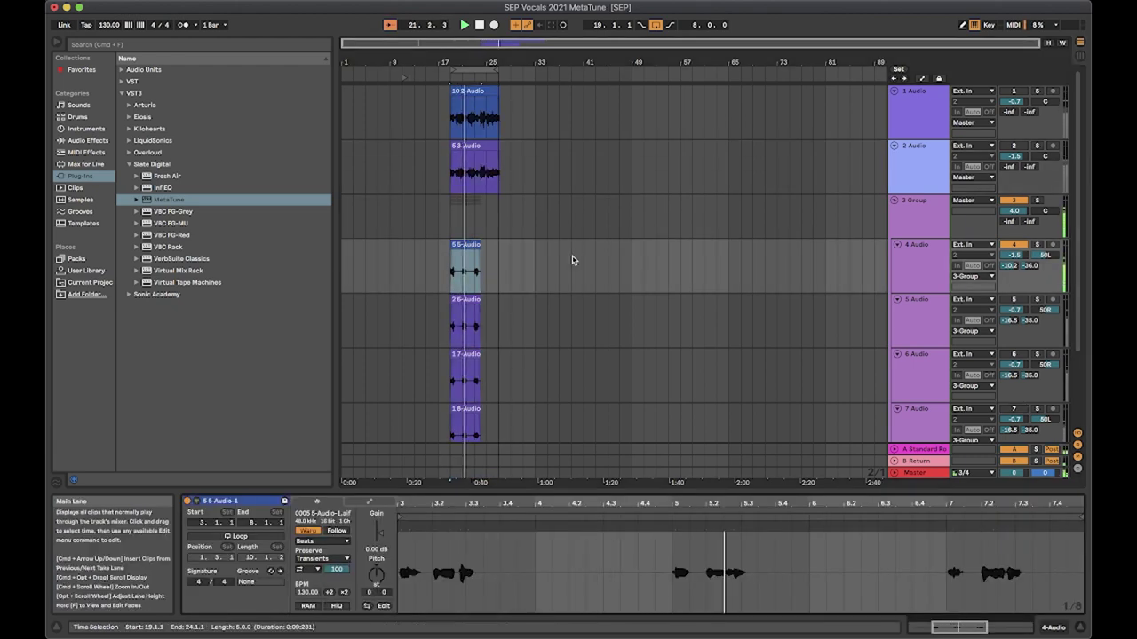
click(173, 200)
Load MetaTune onto the 4 Audio track, set it to A minor, and start playback
key(Return)
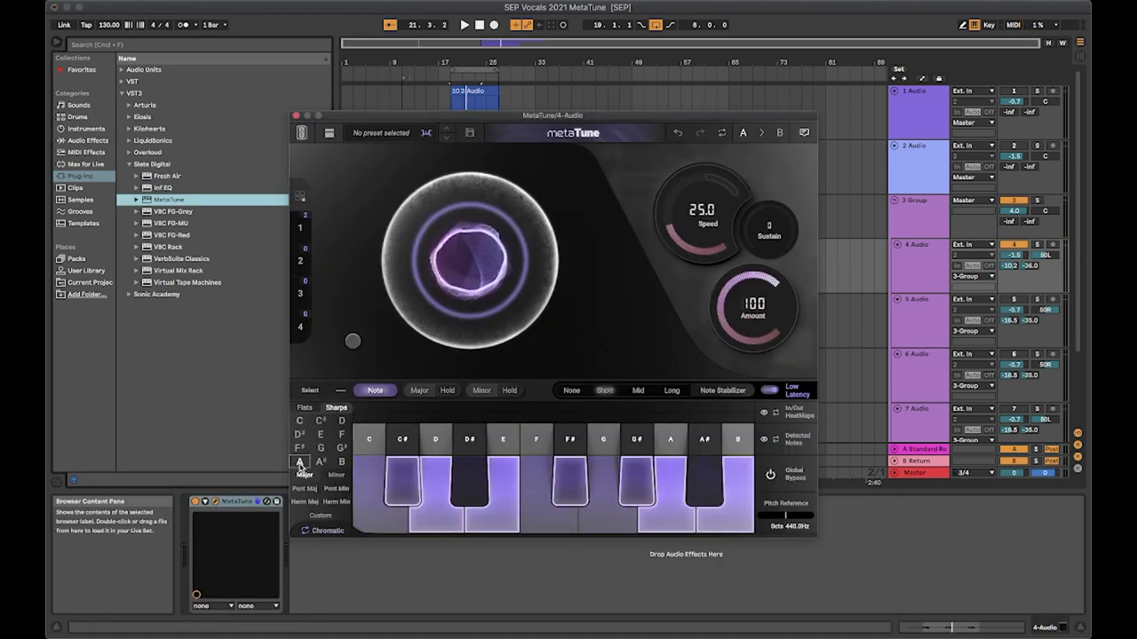
click(336, 475)
key(space)
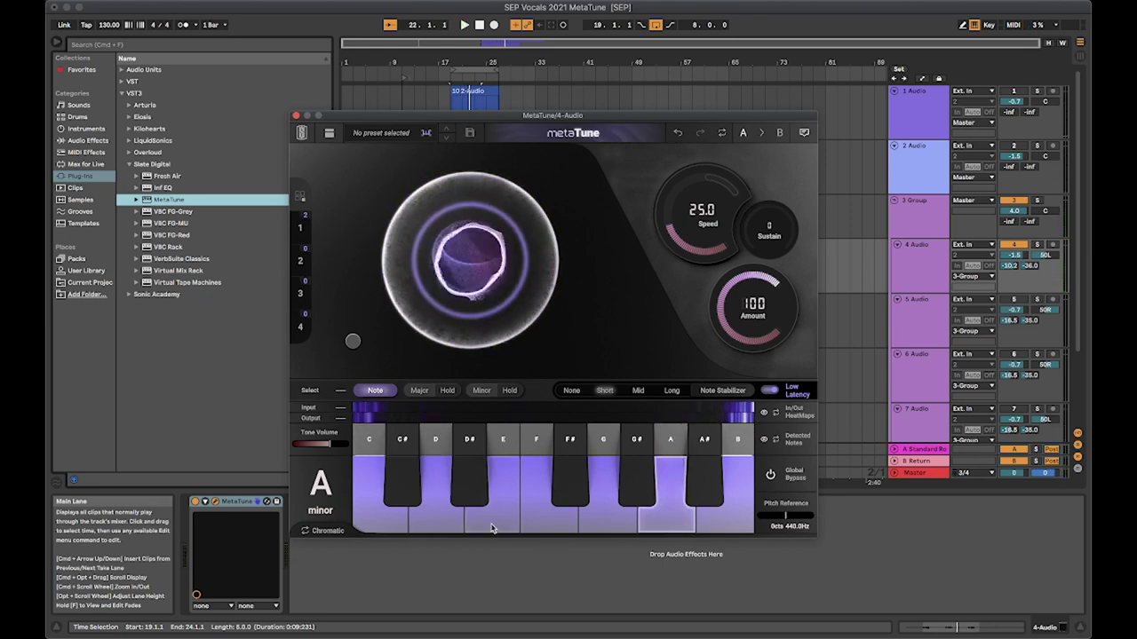
Switch off the D, E, F, G and A notes for a custom scale, then stop playback
click(436, 522)
click(492, 522)
click(549, 524)
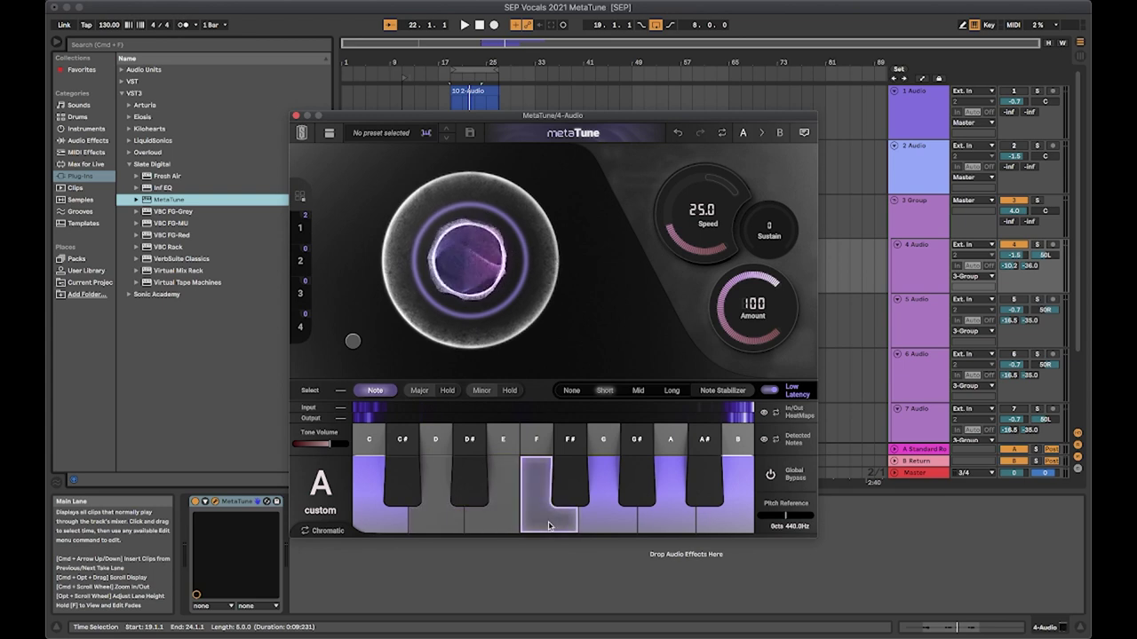
click(607, 519)
click(666, 519)
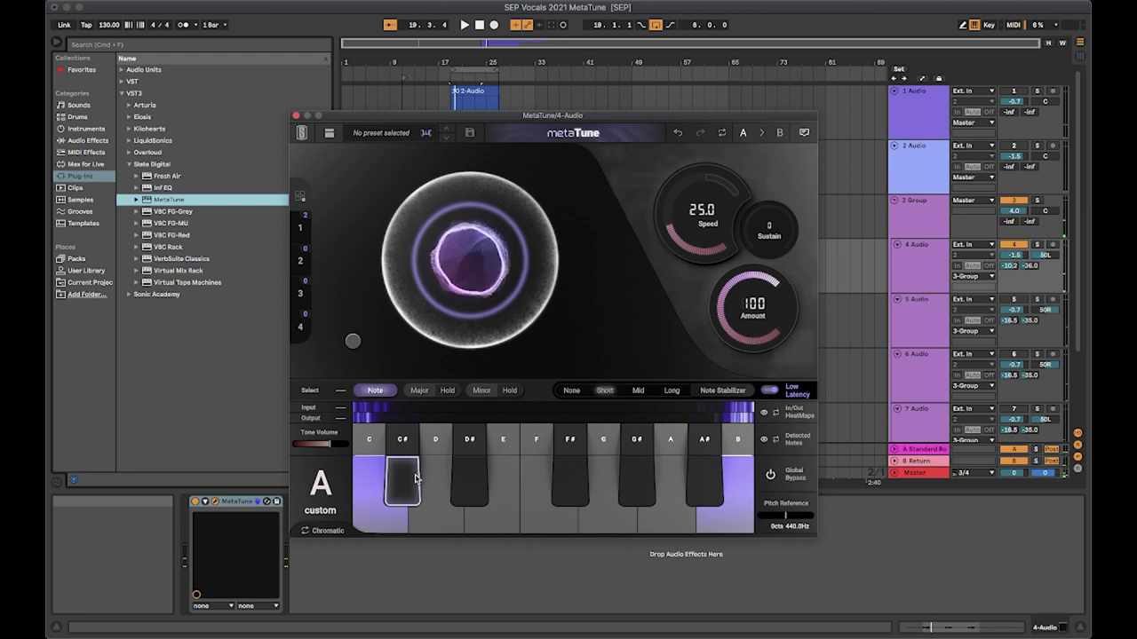
key(space)
mouse_move(353, 343)
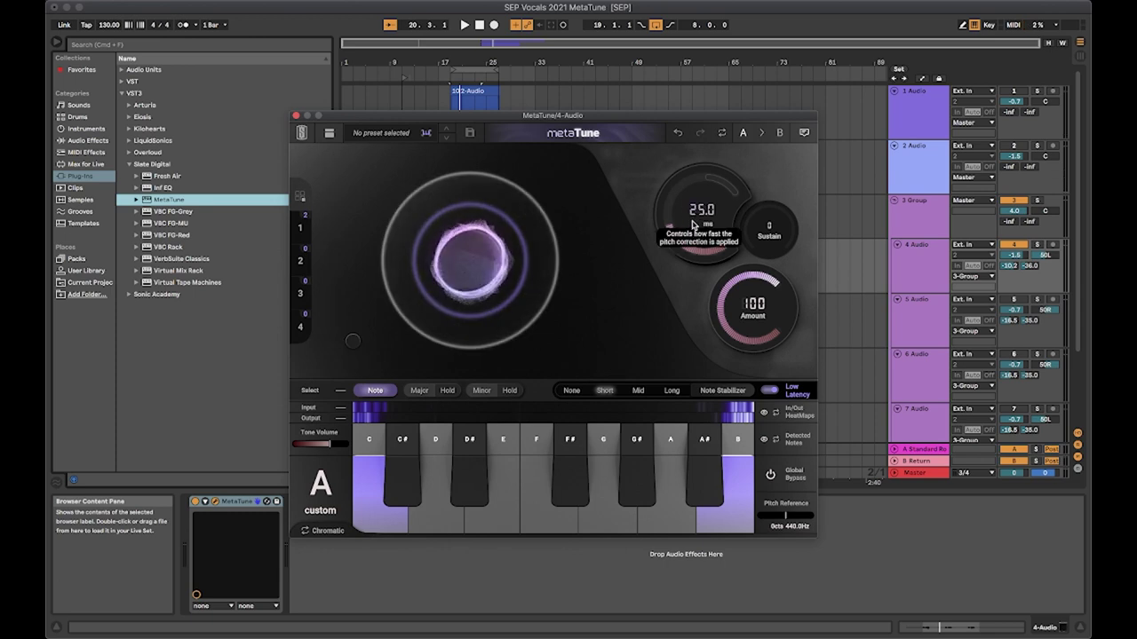
Scroll the backing vocal's Speed knob from 25.0 down to 12.1 ms
scroll(682, 189, down, 5)
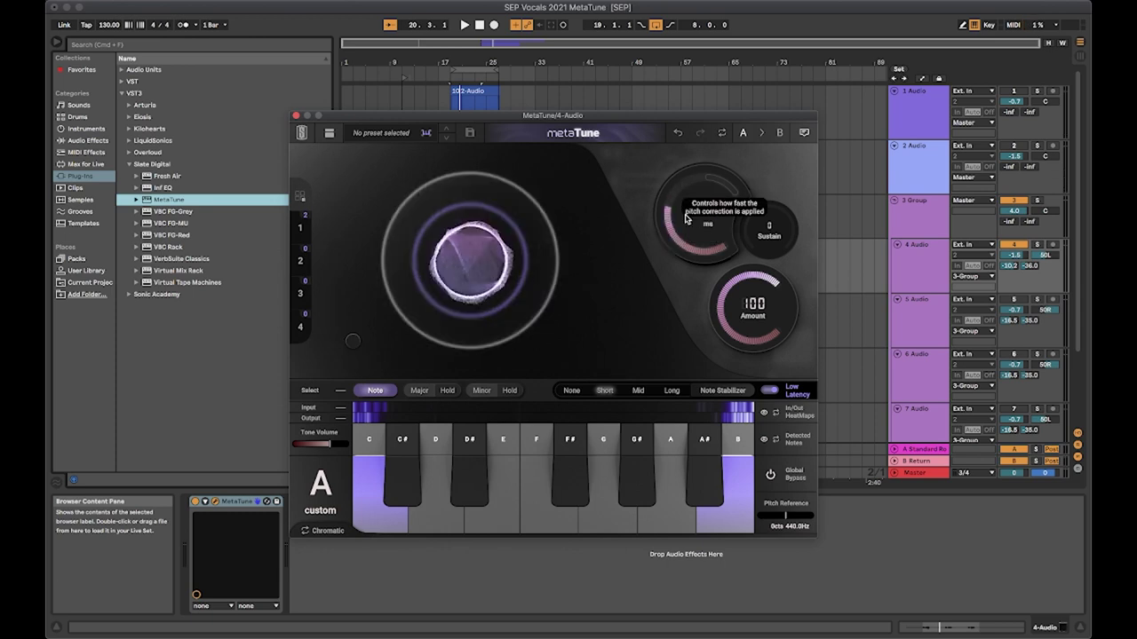
scroll(690, 217, down, 1)
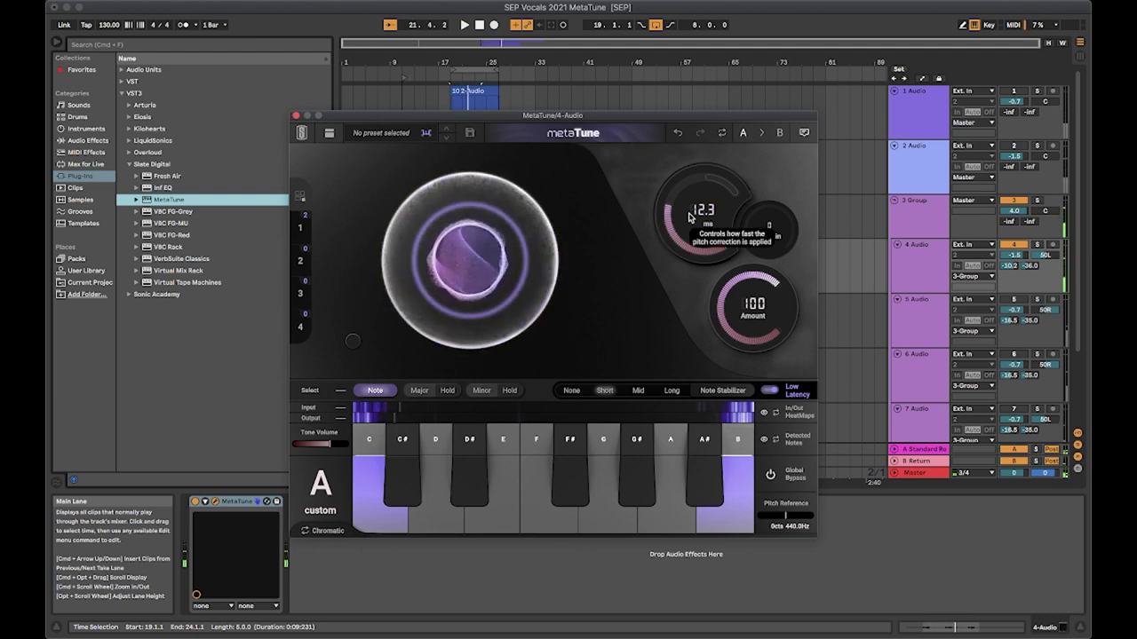
scroll(691, 209, down, 1)
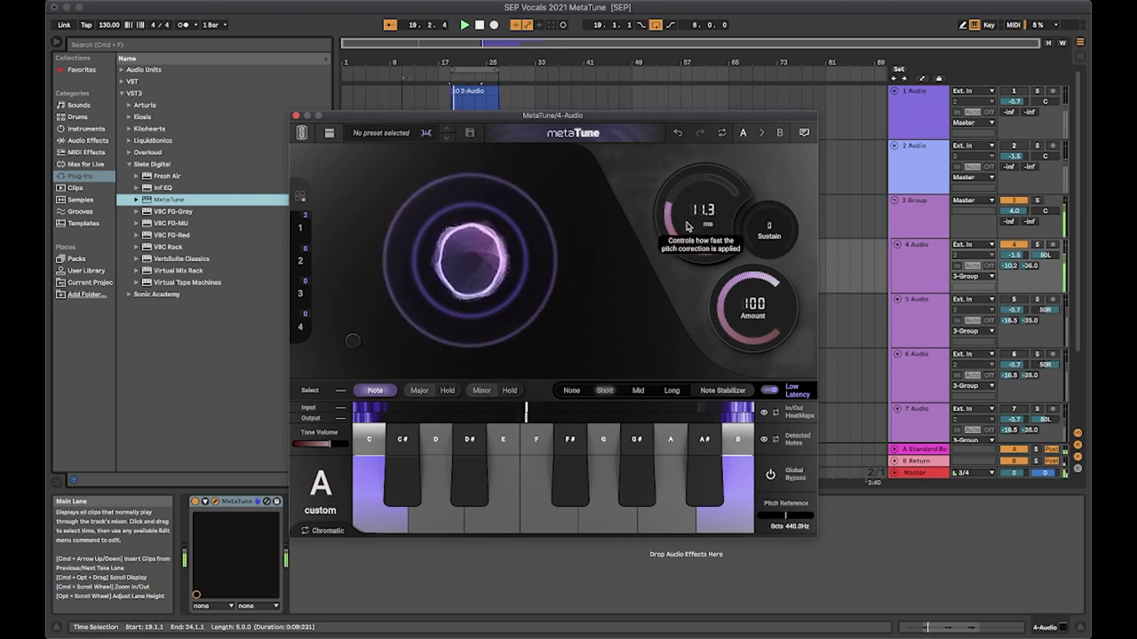
scroll(687, 228, up, 2)
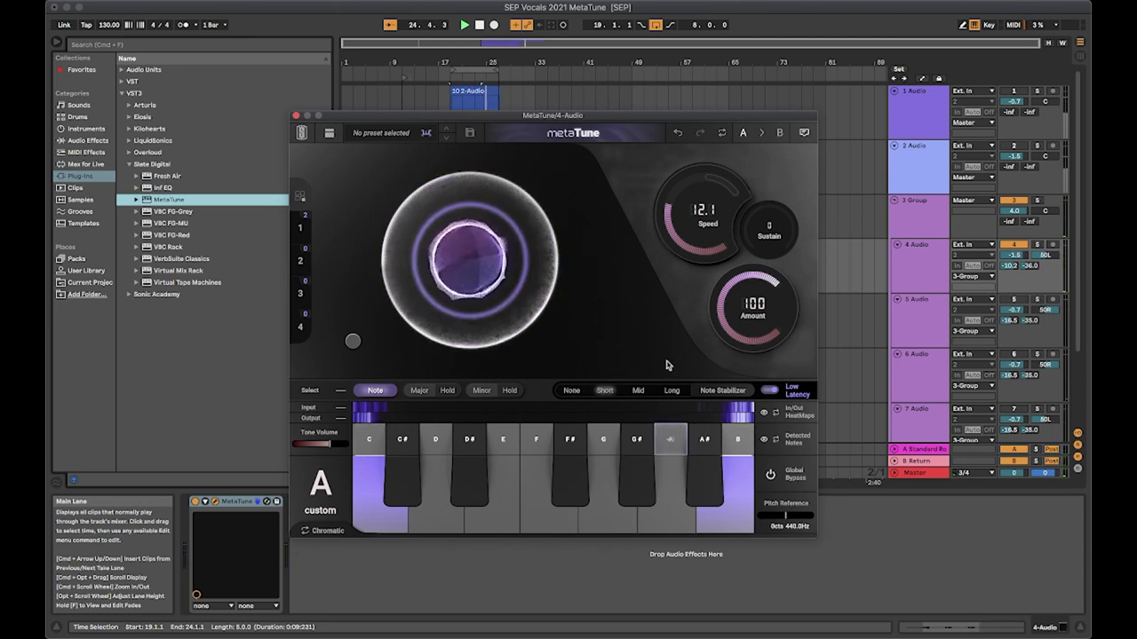
Re-enable the A, G, F, E and D notes to restore the A minor scale
click(663, 524)
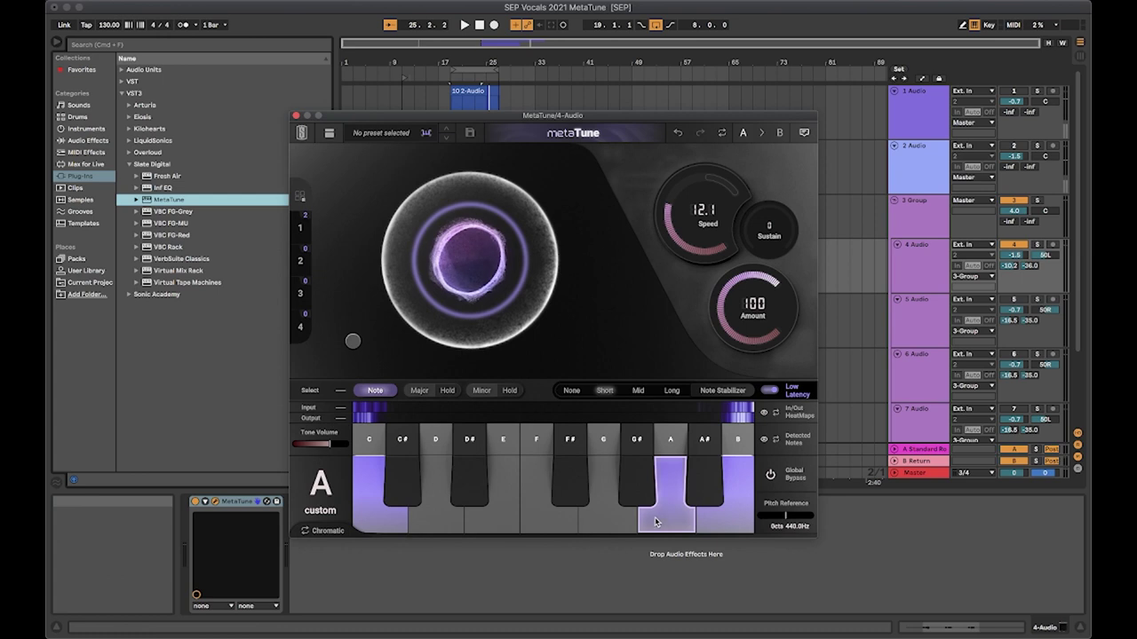
click(582, 526)
click(548, 524)
click(493, 524)
click(435, 522)
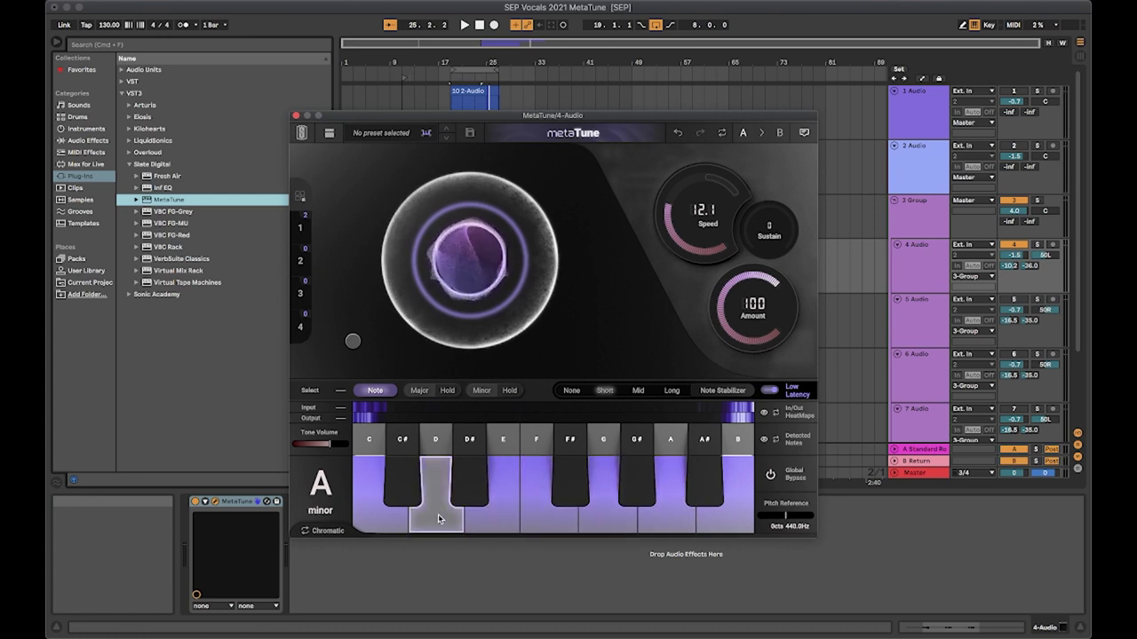
Add this backing vocal instance to Group 2 and check MetaTune on tracks 5, 6 and 7
click(305, 264)
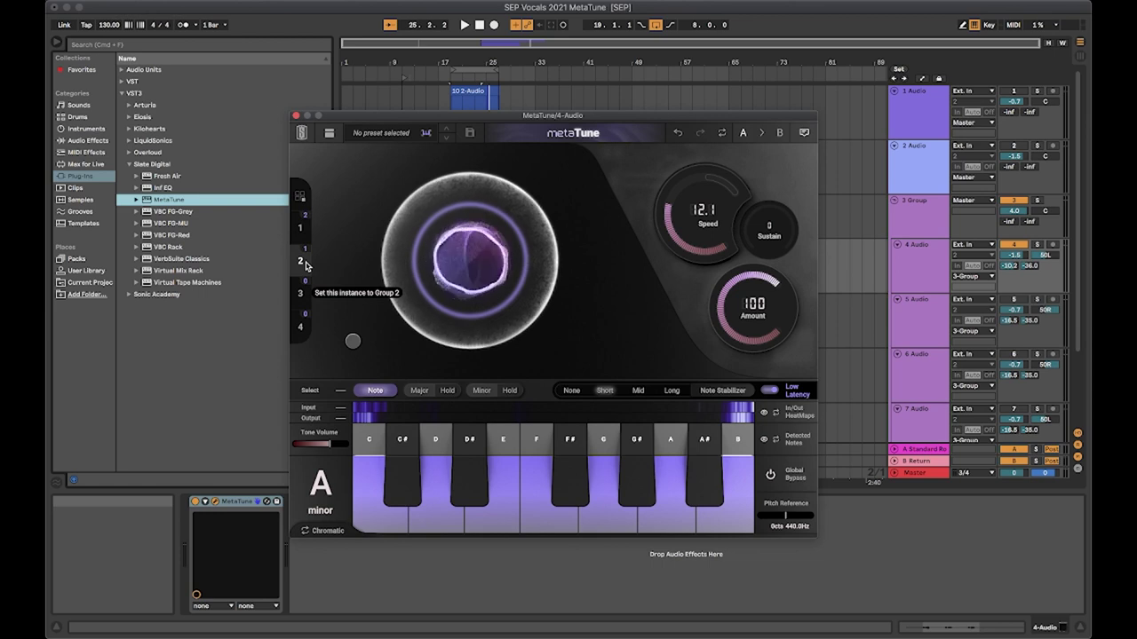
click(296, 117)
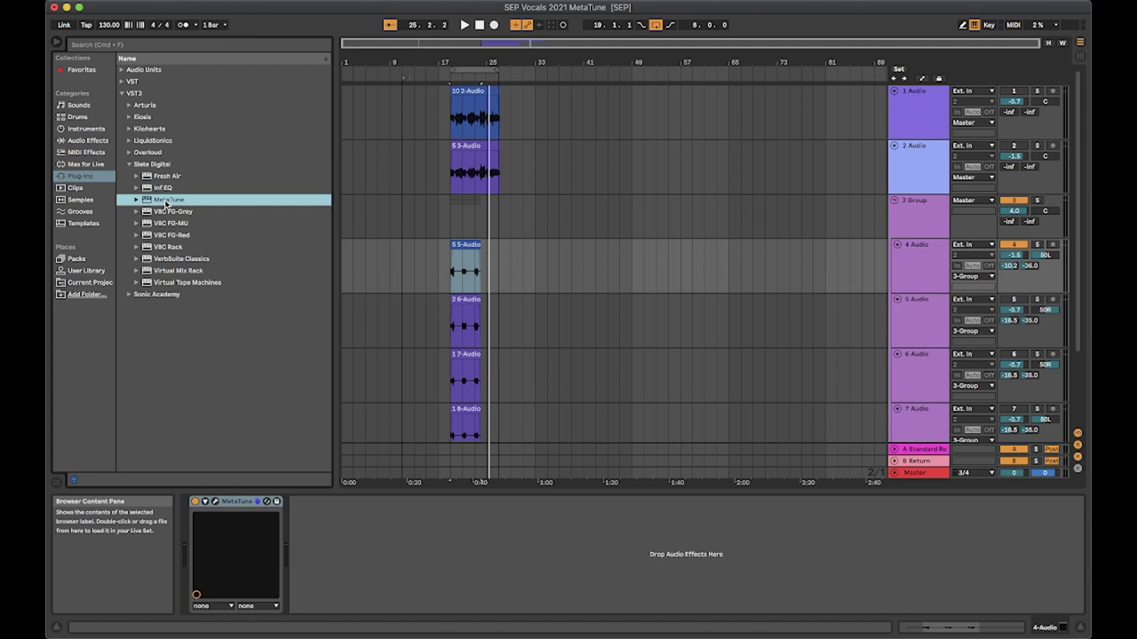
click(510, 325)
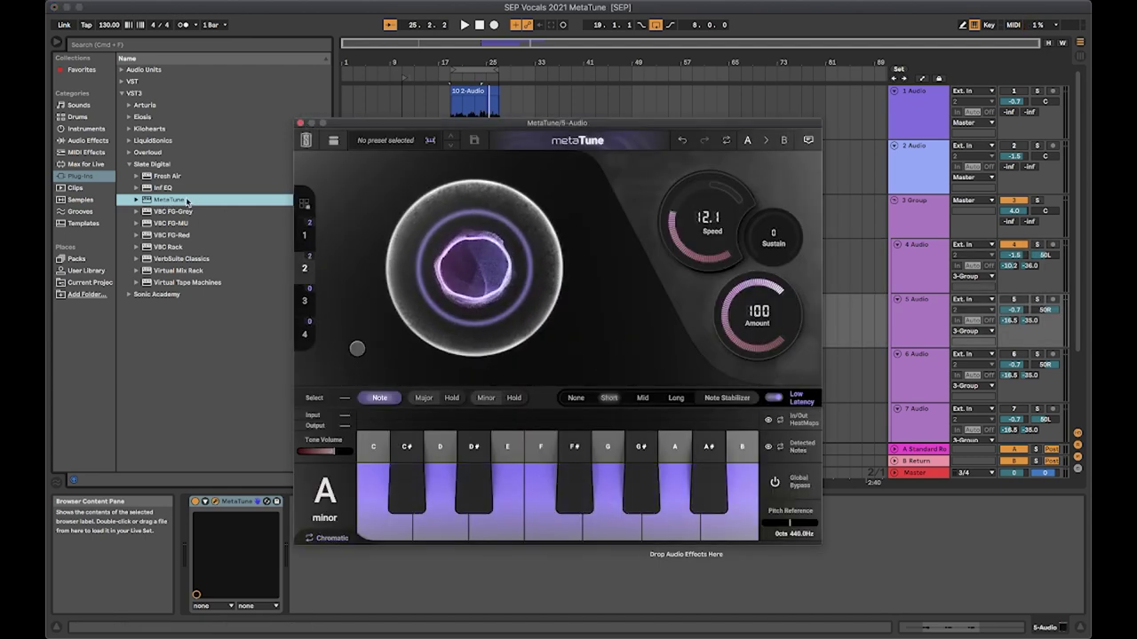
click(301, 123)
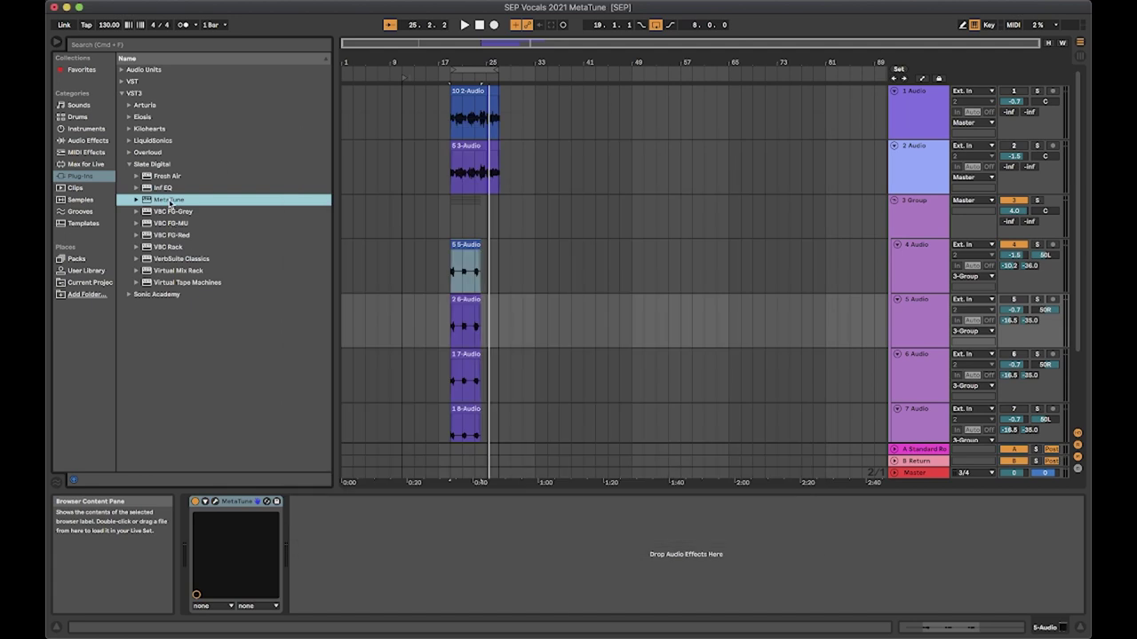
click(521, 355)
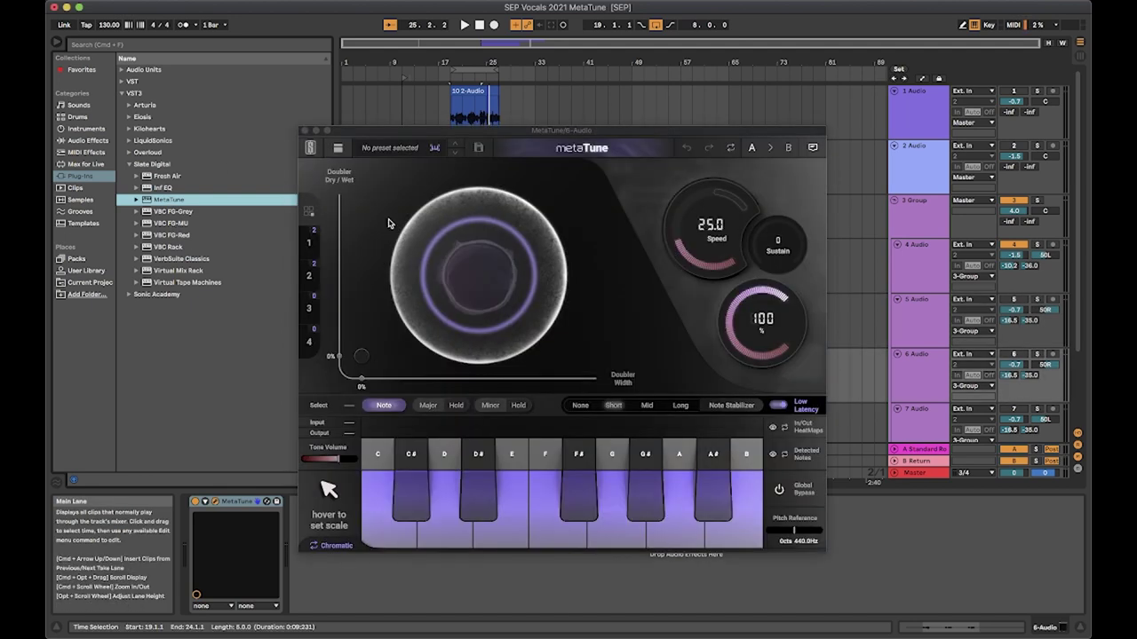
click(305, 129)
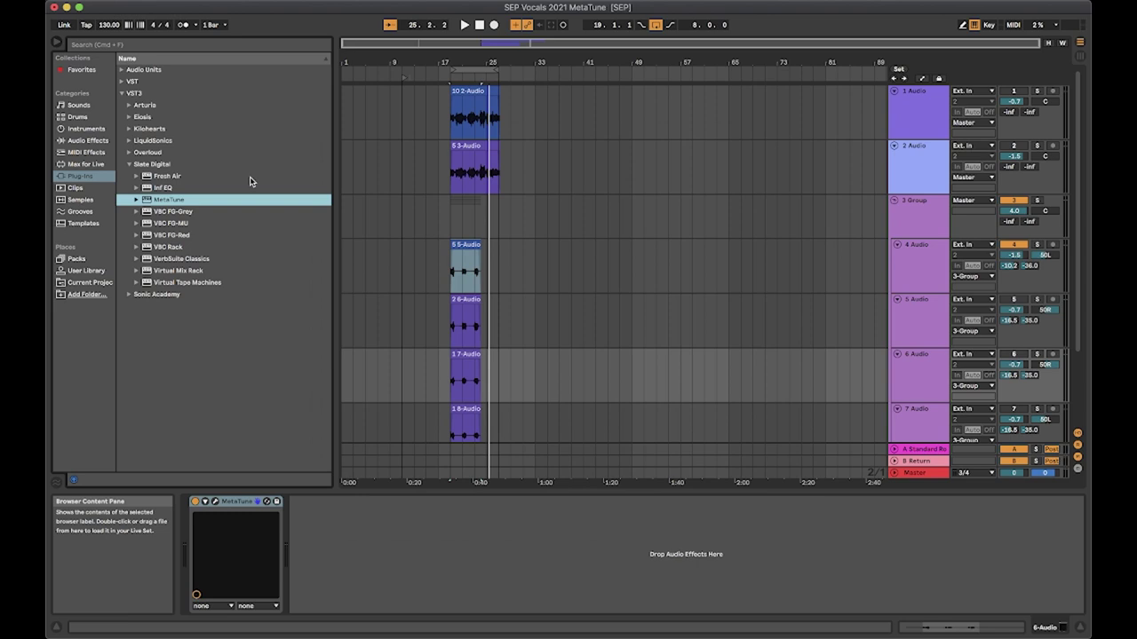
click(518, 410)
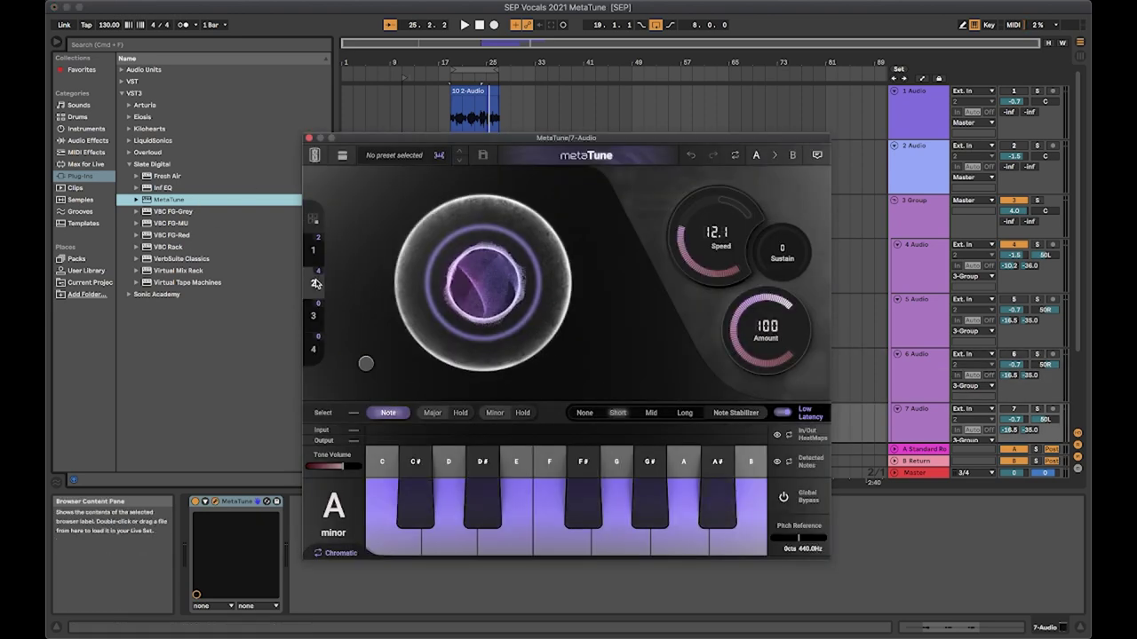
click(308, 138)
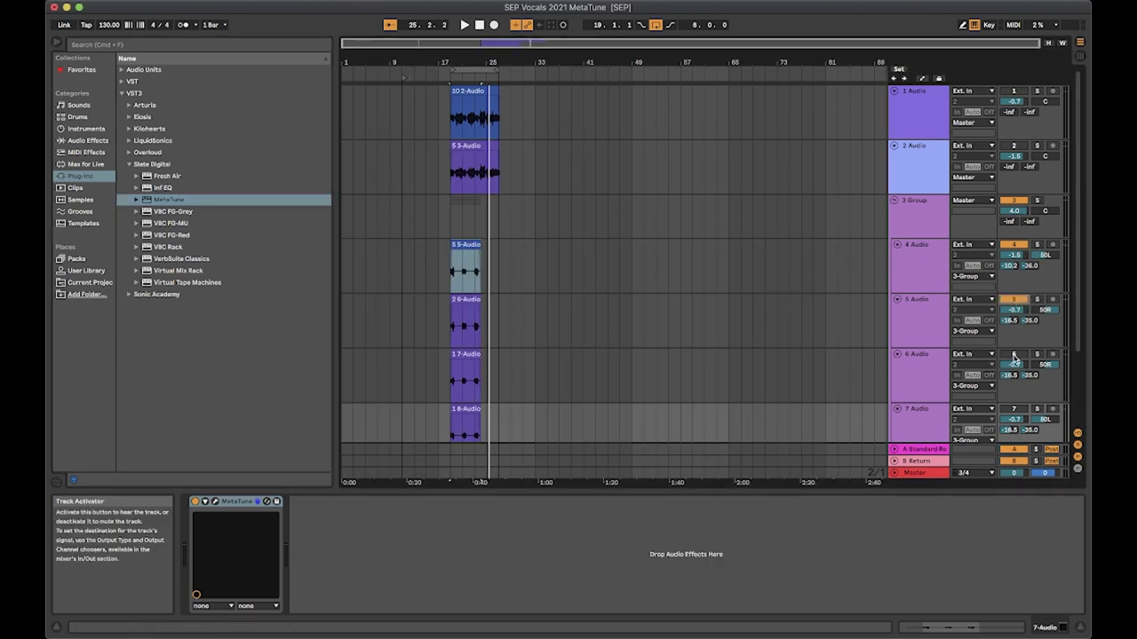
Play back the tuned backing vocals, including from bar 41, then reselect looped bars 17–25
key(space)
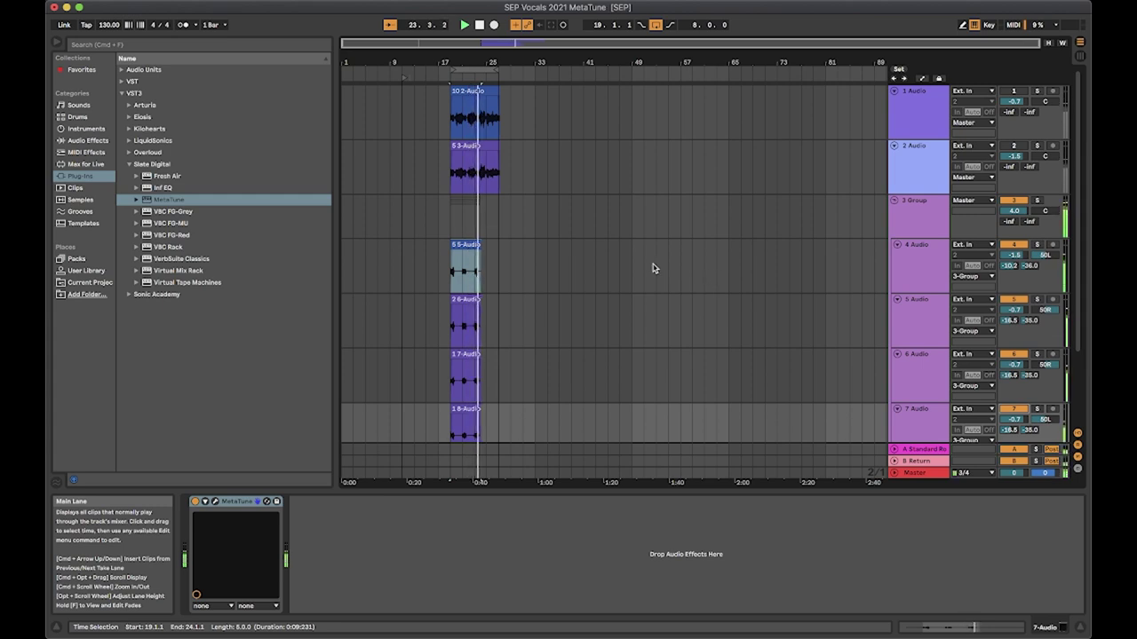
click(583, 265)
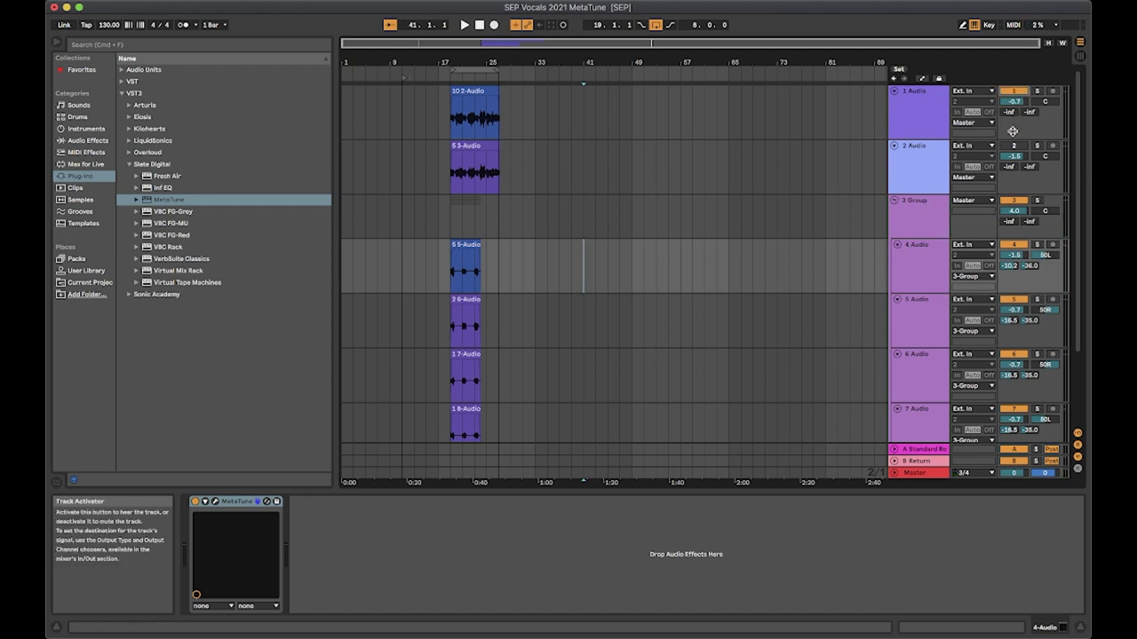
key(space)
click(474, 69)
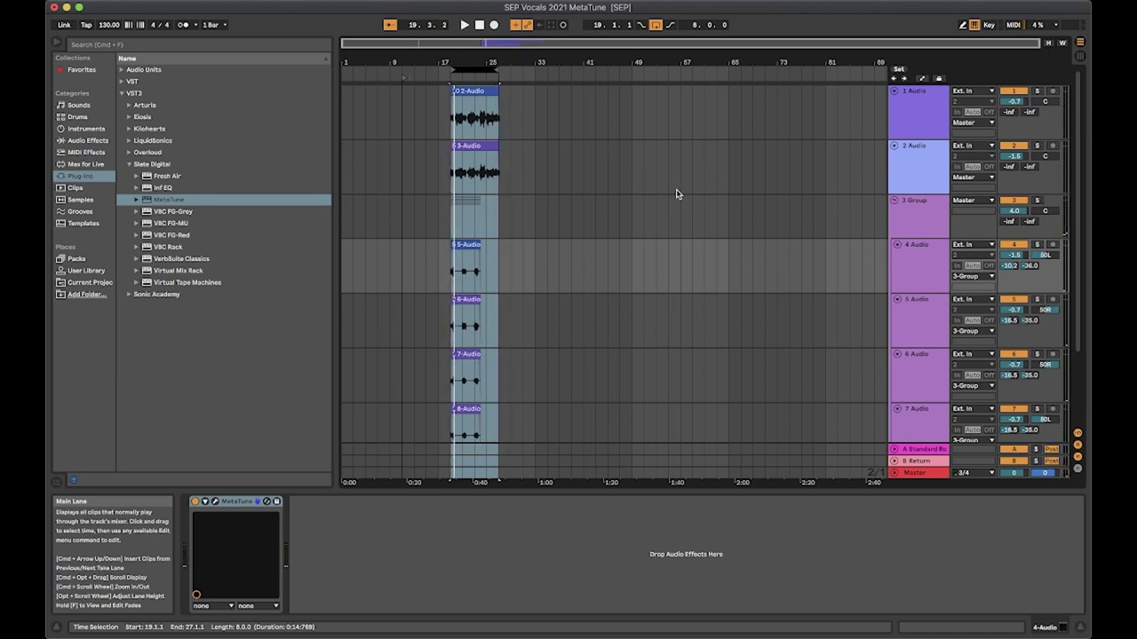
On the 1 Audio lead vocal, set MetaTune's Doubler to about 57% Dry/Wet and 90% Width
click(901, 117)
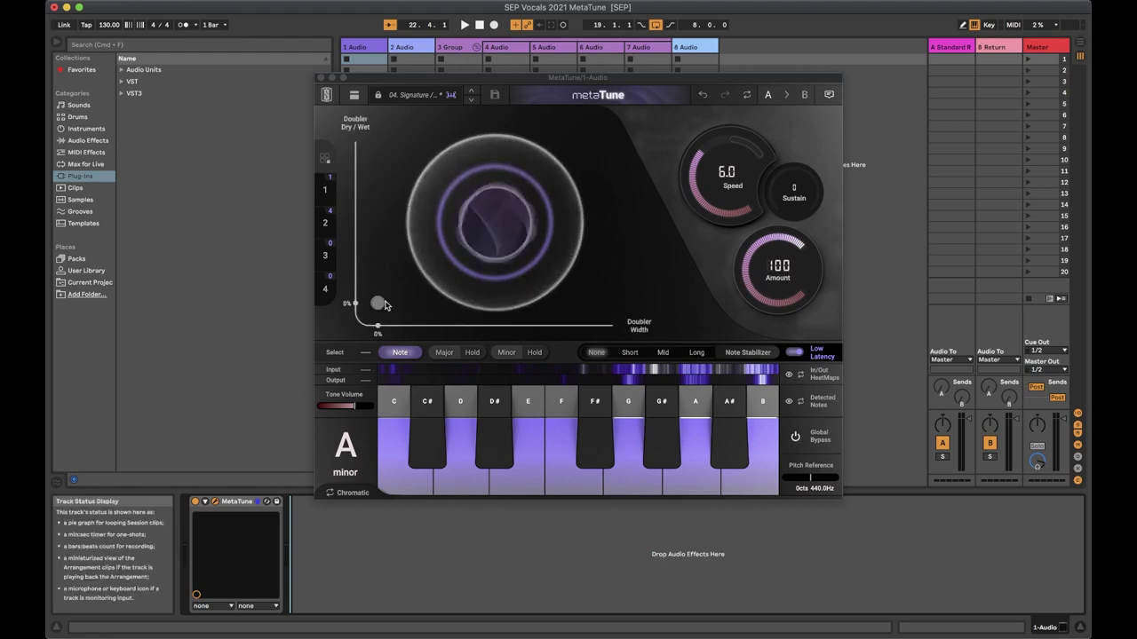
drag(377, 304, 377, 241)
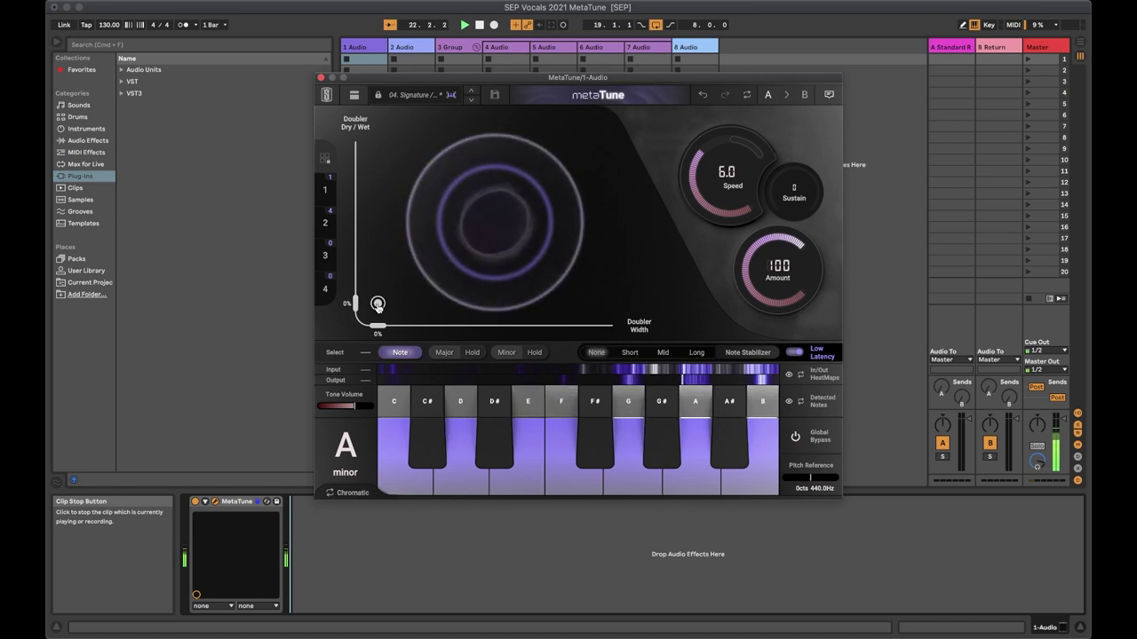
drag(377, 303, 586, 217)
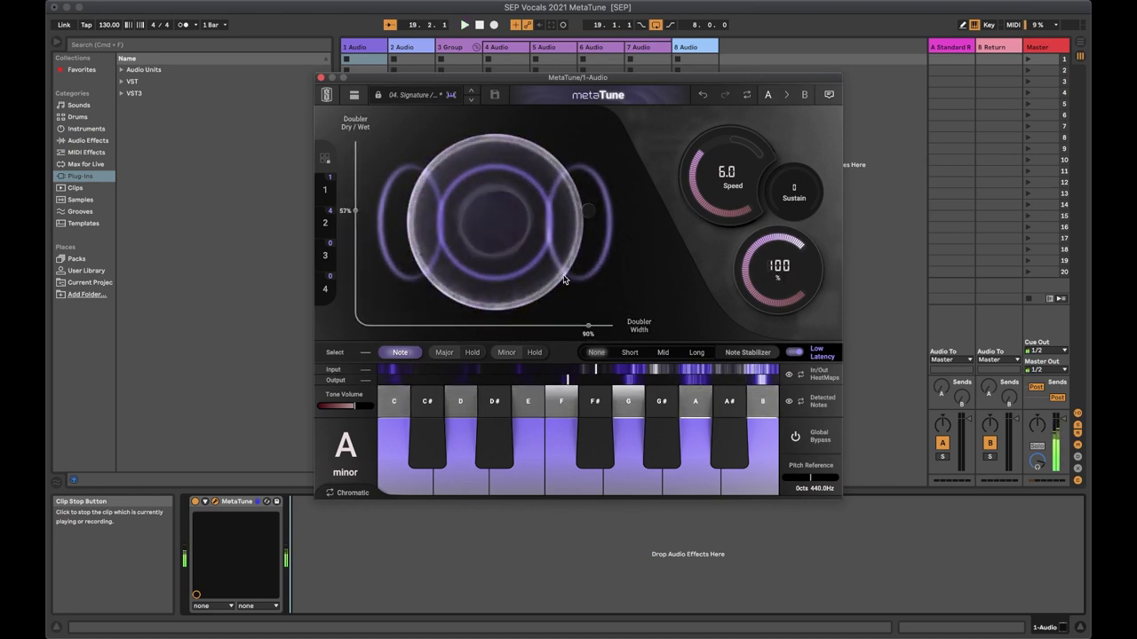